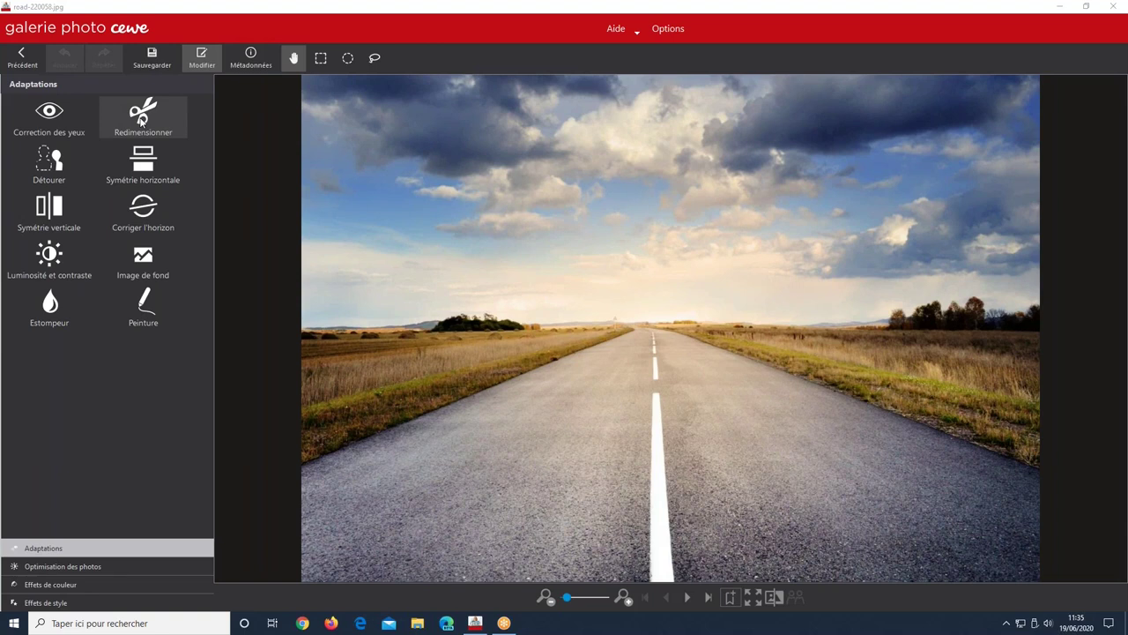
Step: Crop the road photo to a free-proportion rectangle slightly inside its edges
{"action": "left_click", "coordinate": [143, 123]}
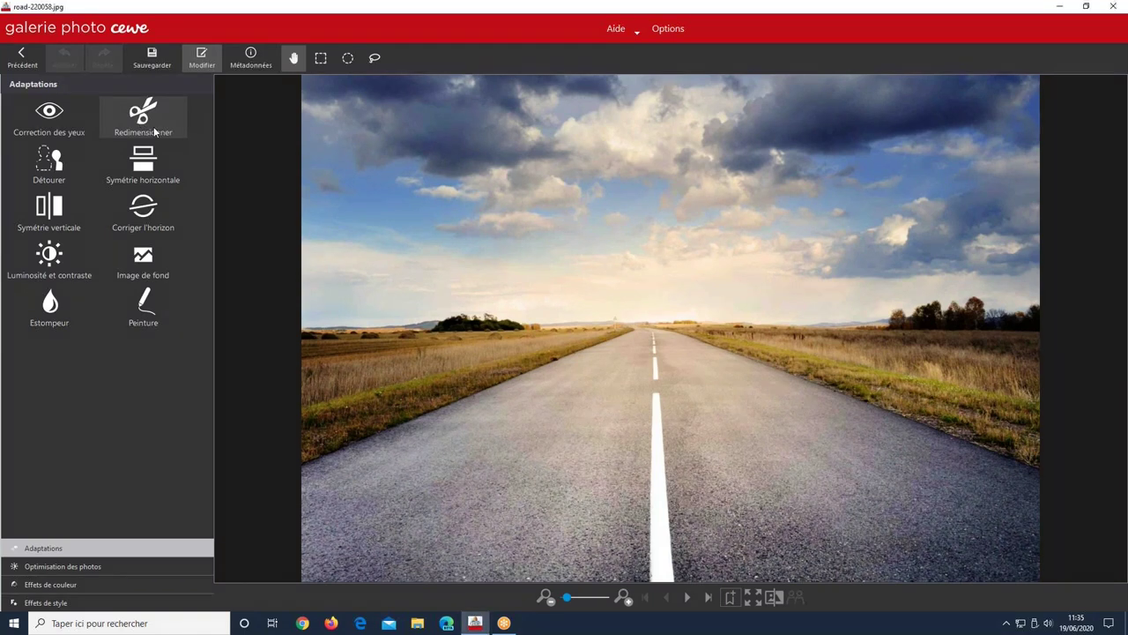
{"action": "left_click", "coordinate": [153, 126]}
{"action": "mouse_move", "coordinate": [666, 271]}
{"action": "left_mouse_down"}
{"action": "mouse_move", "coordinate": [639, 270]}
{"action": "mouse_move", "coordinate": [668, 266]}
{"action": "left_mouse_up"}
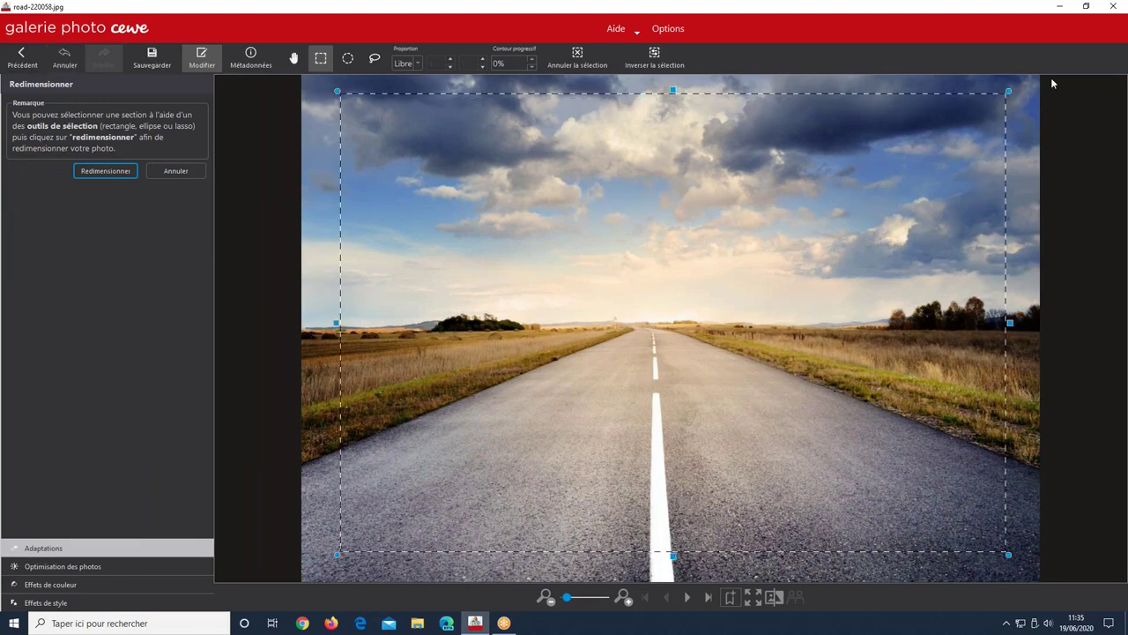
{"action": "left_click", "coordinate": [108, 173]}
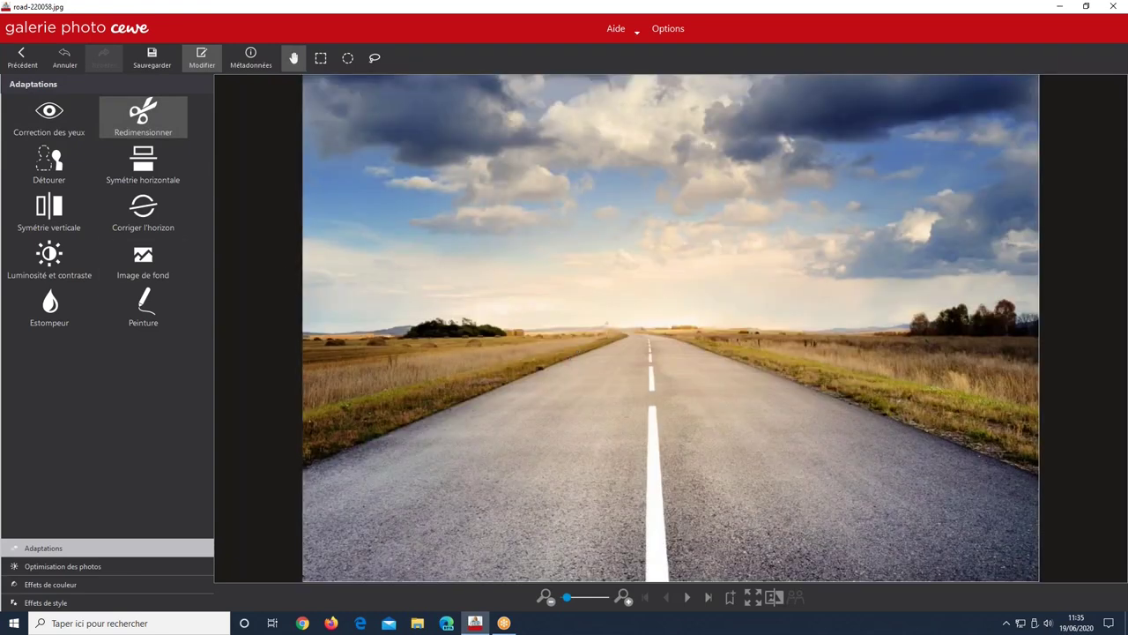
Step: Try cutting out the sky with a freehand outline along the horizon and a tool size of 178 px, and undo the cutout
{"action": "left_click", "coordinate": [49, 168]}
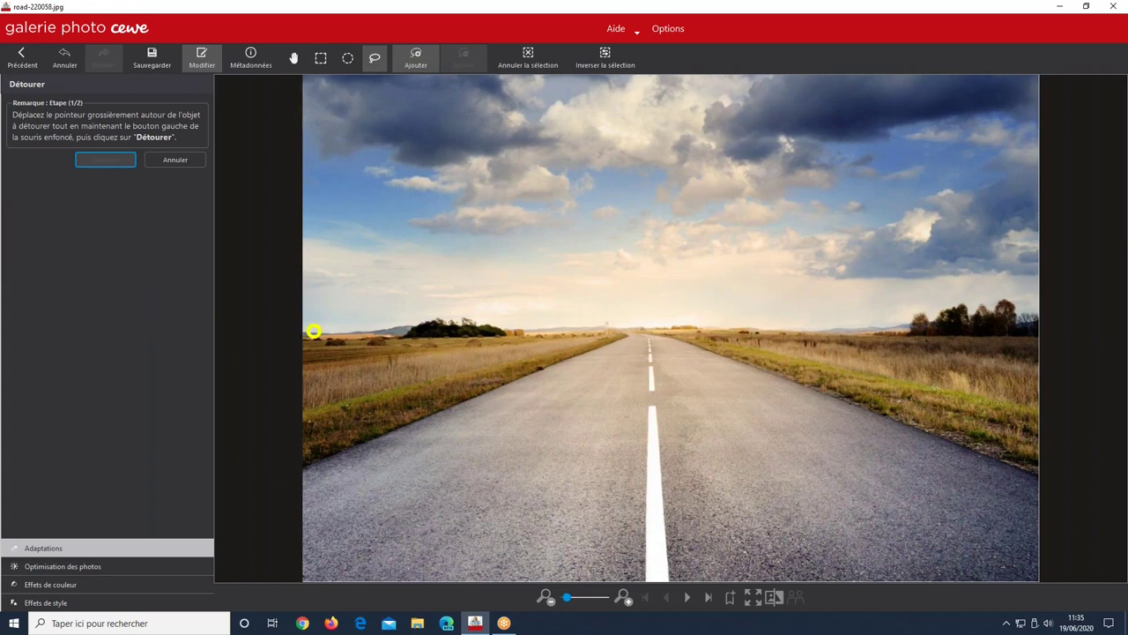
{"action": "mouse_move", "coordinate": [308, 330]}
{"action": "left_mouse_down"}
{"action": "mouse_move", "coordinate": [430, 312]}
{"action": "mouse_move", "coordinate": [503, 327]}
{"action": "mouse_move", "coordinate": [715, 326]}
{"action": "mouse_move", "coordinate": [1083, 298]}
{"action": "mouse_move", "coordinate": [1046, 263]}
{"action": "mouse_move", "coordinate": [1040, 77]}
{"action": "mouse_move", "coordinate": [309, 77]}
{"action": "mouse_move", "coordinate": [279, 112]}
{"action": "mouse_move", "coordinate": [298, 385]}
{"action": "mouse_move", "coordinate": [301, 329]}
{"action": "left_mouse_up"}
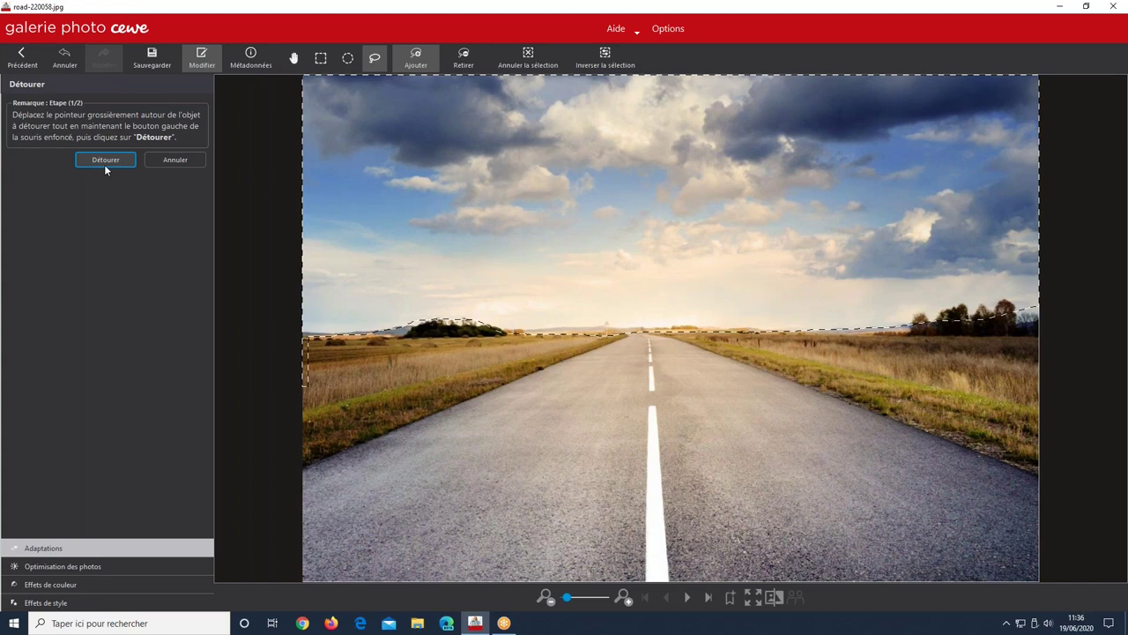
{"action": "left_click", "coordinate": [104, 164]}
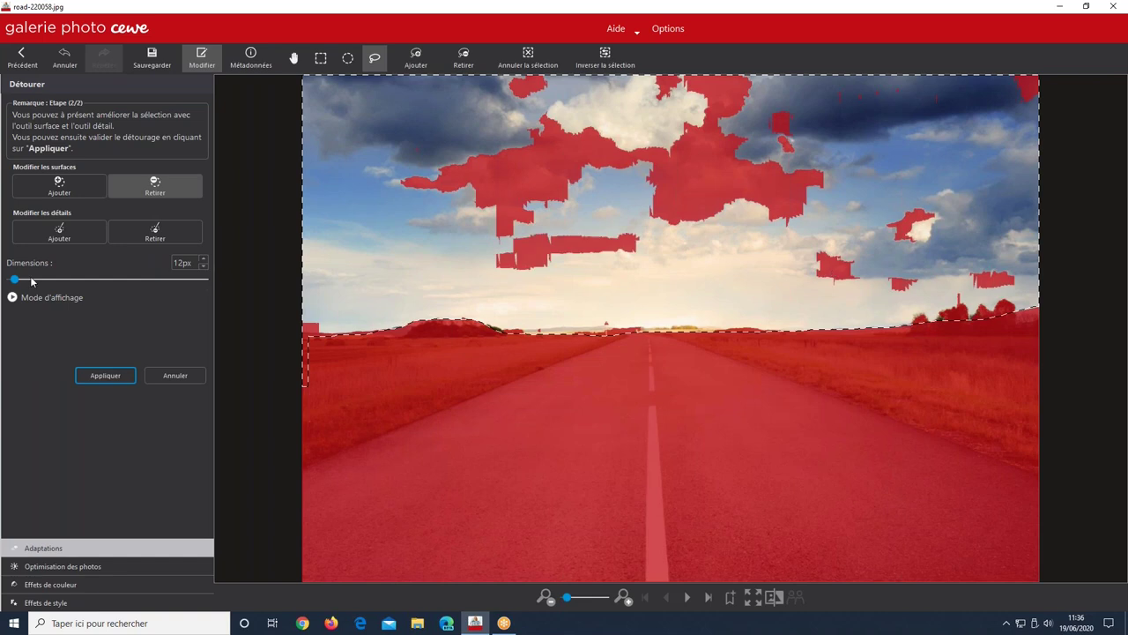
{"action": "left_click_drag", "start_coordinate": [15, 279], "coordinate": [79, 280]}
{"action": "left_click", "coordinate": [97, 375]}
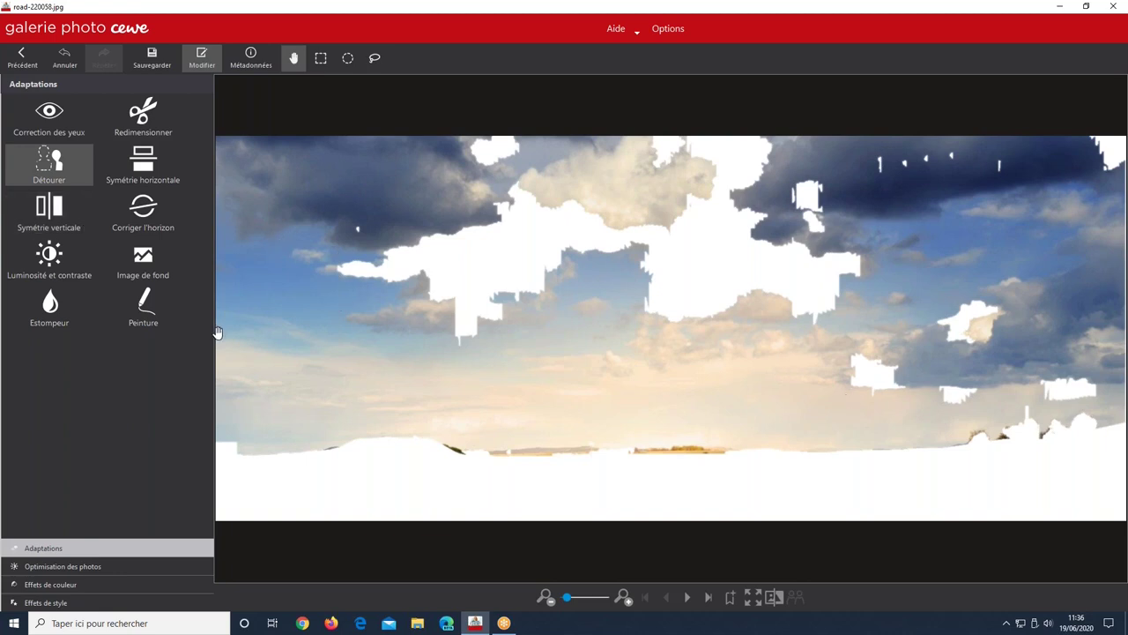
{"action": "left_click", "coordinate": [69, 57]}
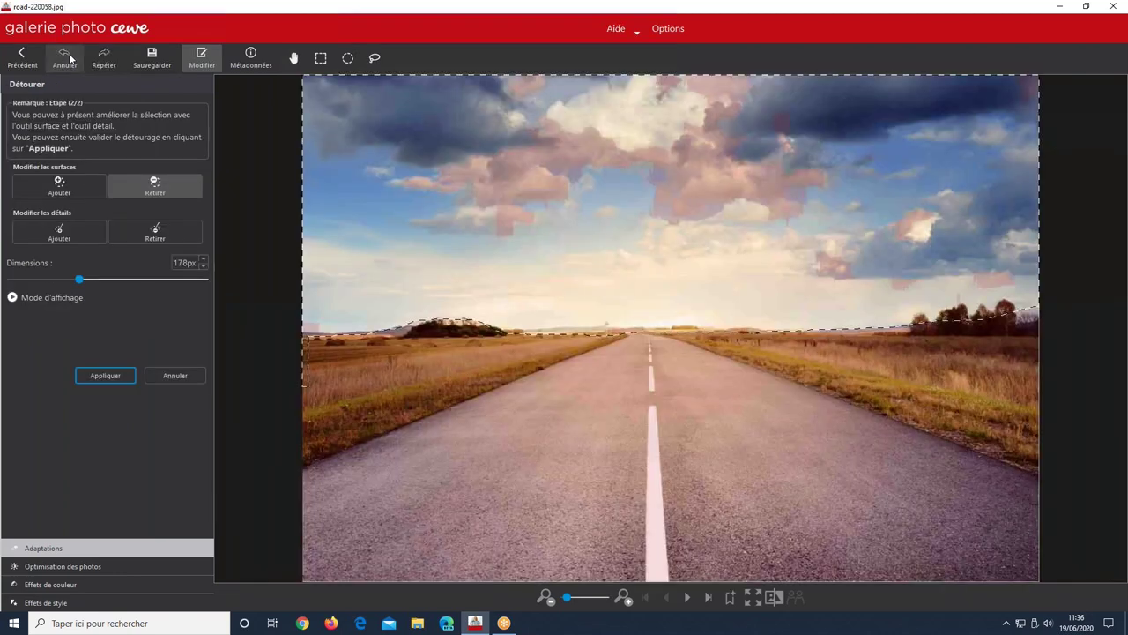
Step: Try removing the central cloud areas from the sky cutout, apply it, and undo the cutout
{"action": "left_click_drag", "start_coordinate": [794, 150], "coordinate": [547, 176]}
{"action": "left_click", "coordinate": [159, 195]}
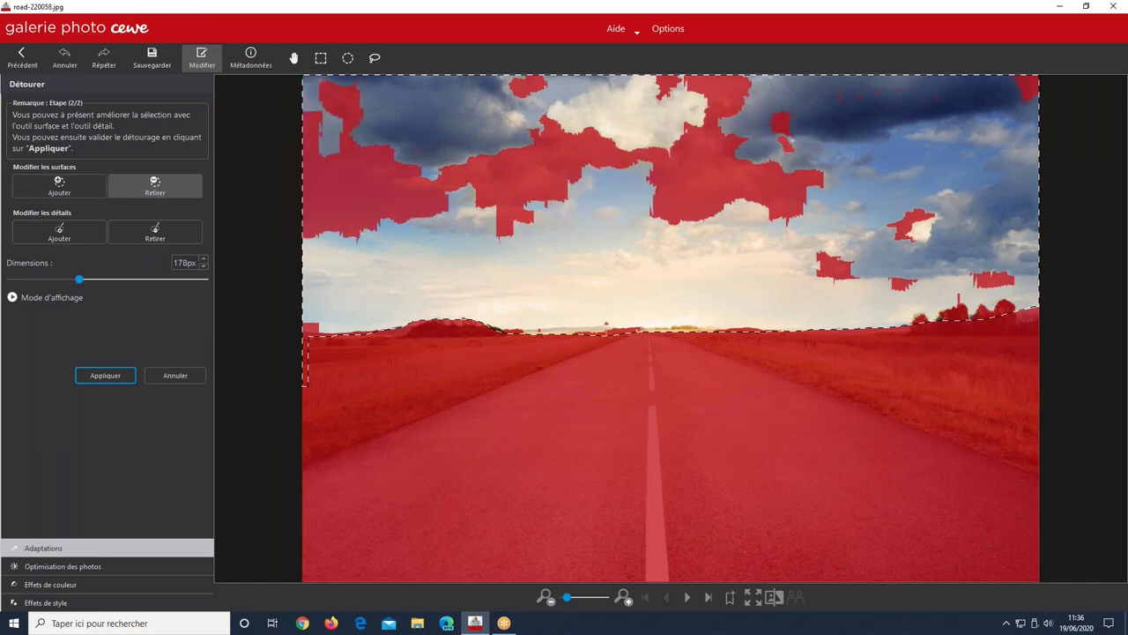
{"action": "mouse_move", "coordinate": [365, 188]}
{"action": "left_mouse_down"}
{"action": "mouse_move", "coordinate": [526, 185]}
{"action": "mouse_move", "coordinate": [659, 210]}
{"action": "mouse_move", "coordinate": [662, 168]}
{"action": "mouse_move", "coordinate": [720, 169]}
{"action": "mouse_move", "coordinate": [614, 168]}
{"action": "mouse_move", "coordinate": [586, 101]}
{"action": "mouse_move", "coordinate": [638, 89]}
{"action": "mouse_move", "coordinate": [679, 97]}
{"action": "left_mouse_up"}
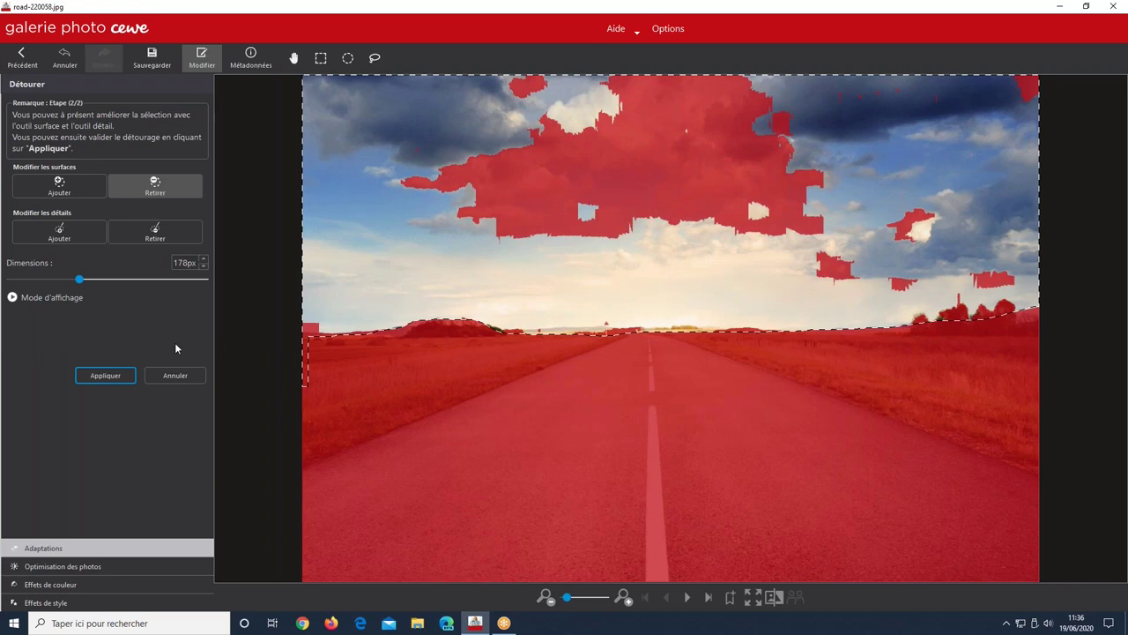
{"action": "left_click", "coordinate": [105, 376]}
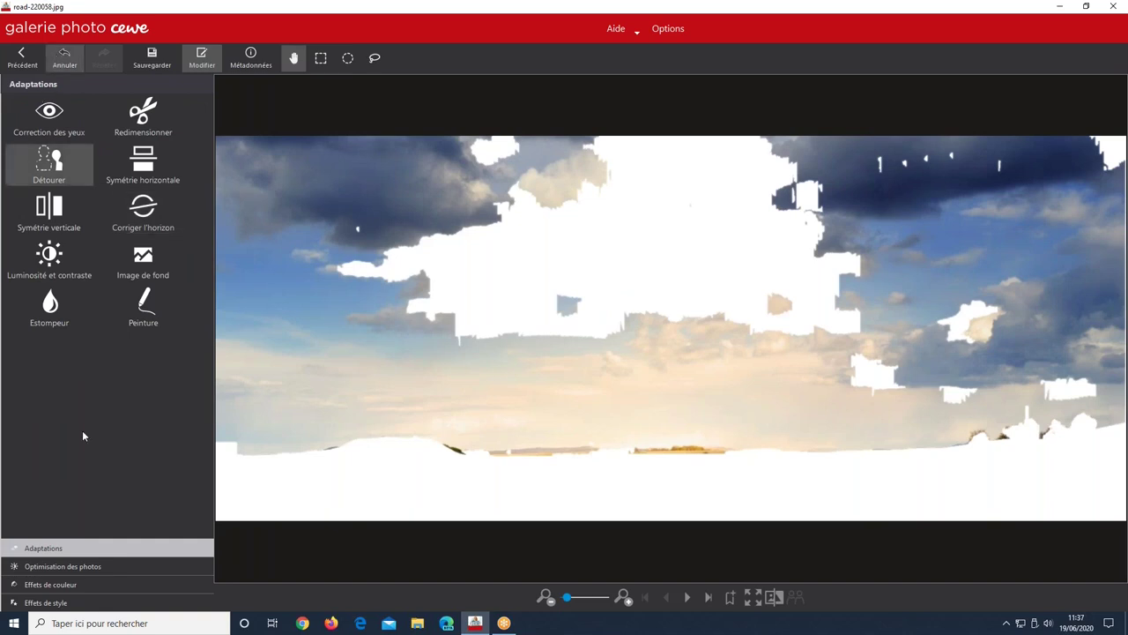
{"action": "key", "text": "ctrl+z"}
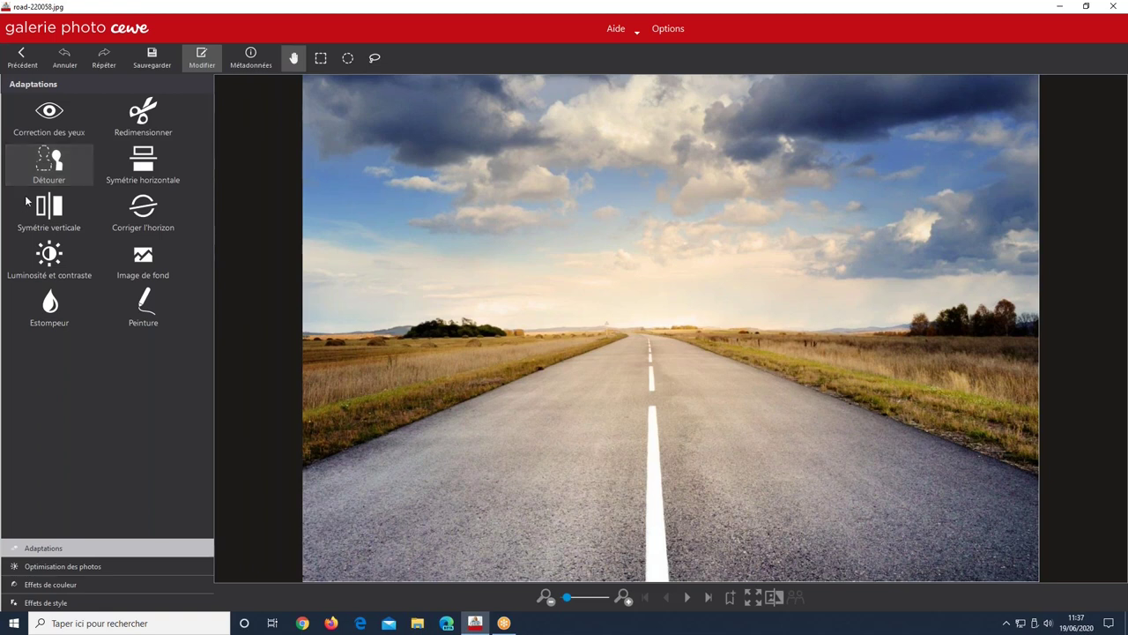
Step: Try the horizontal and vertical mirror effects on the road photo
{"action": "left_click", "coordinate": [148, 167]}
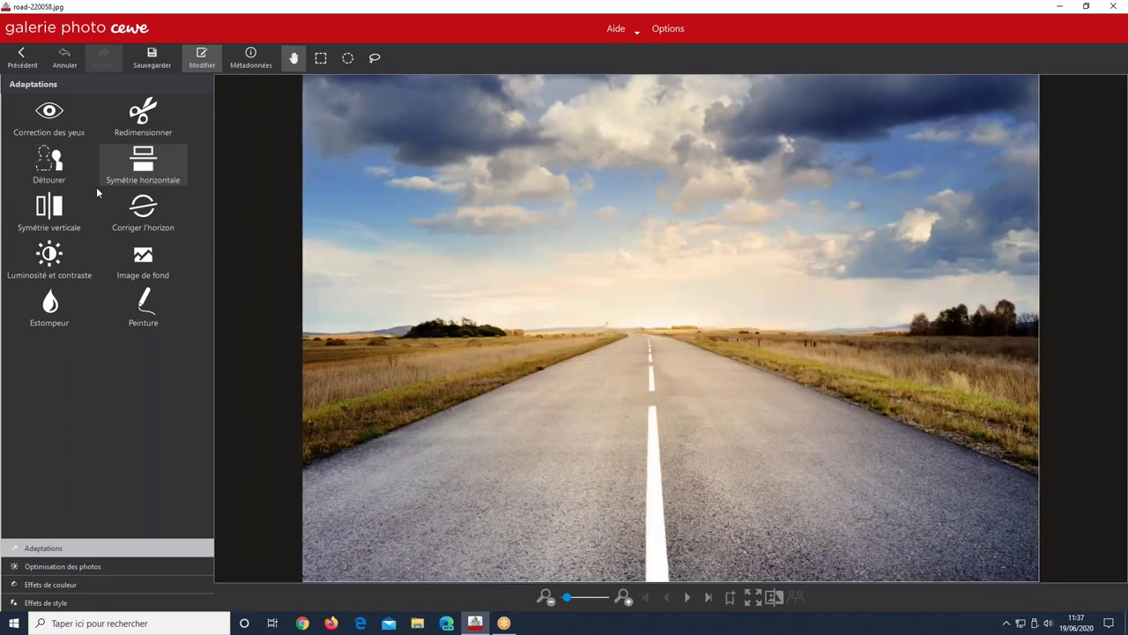
{"action": "left_click", "coordinate": [55, 214]}
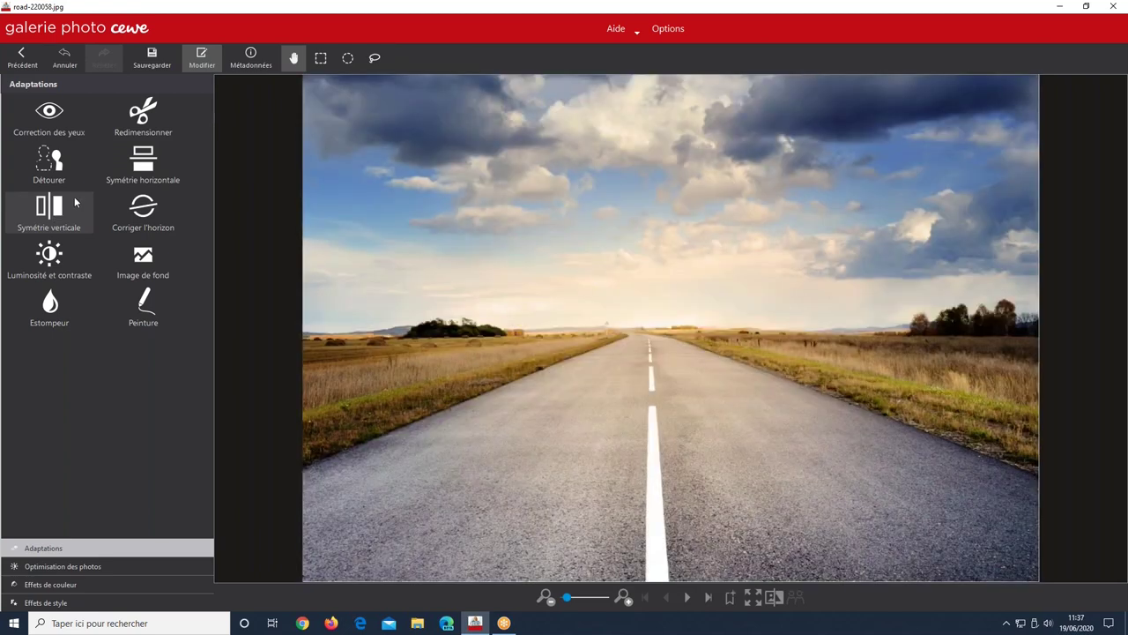
Step: Try horizon correction angles of 1.7, -23.5, -9.6, 0.9 and 33.1 degrees on the photo, and cancel the correction
{"action": "left_click", "coordinate": [164, 209]}
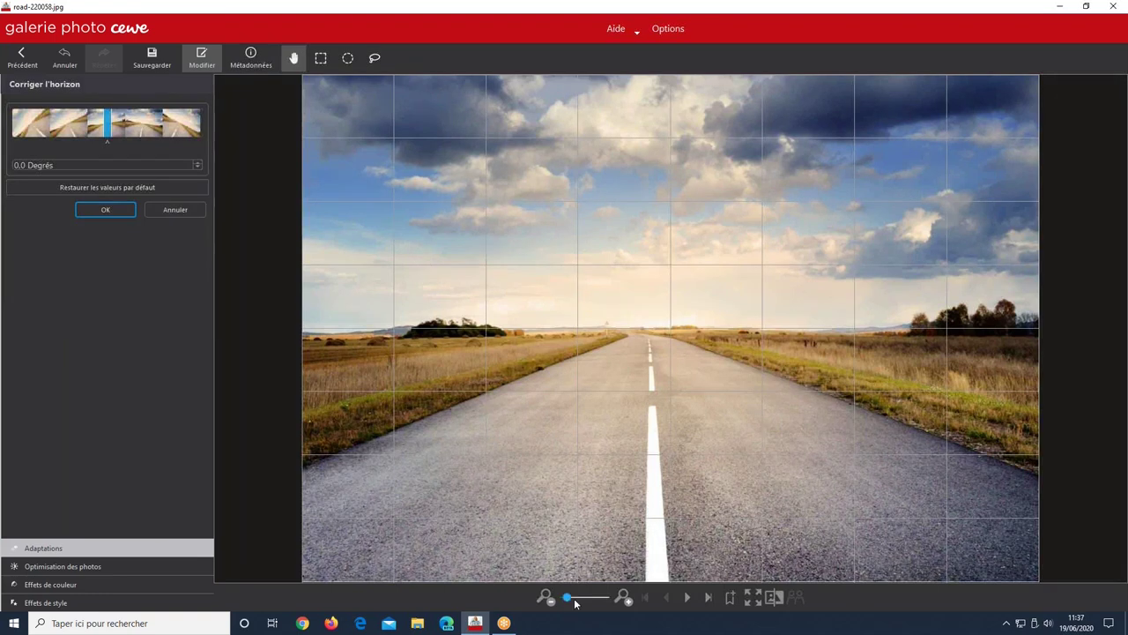
{"action": "left_click_drag", "start_coordinate": [575, 603], "coordinate": [569, 599]}
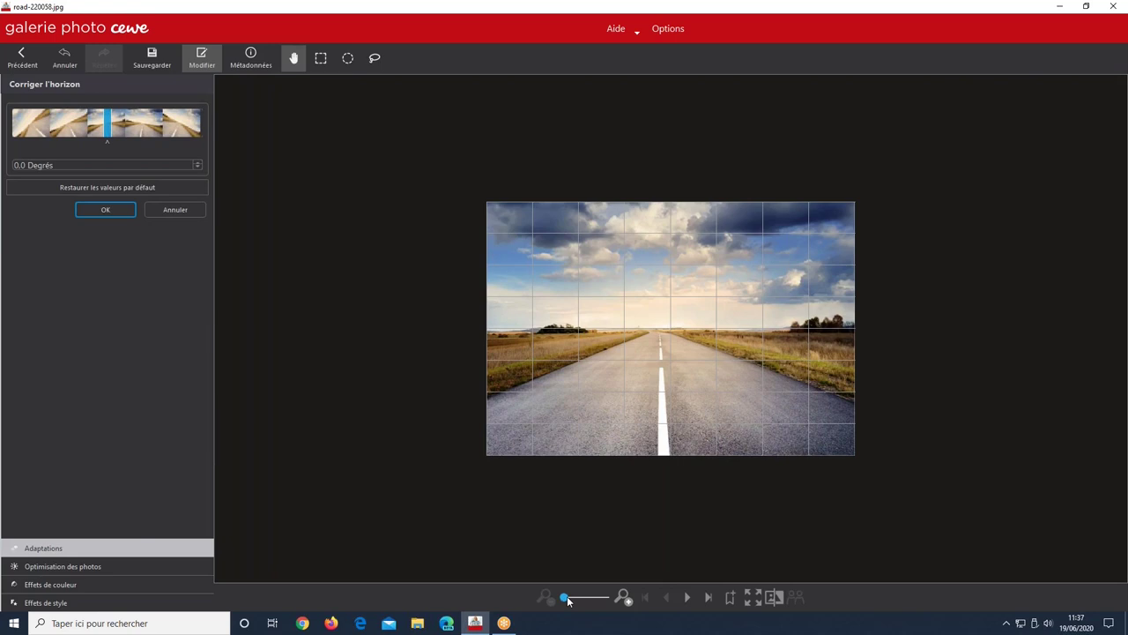
{"action": "left_click", "coordinate": [569, 601]}
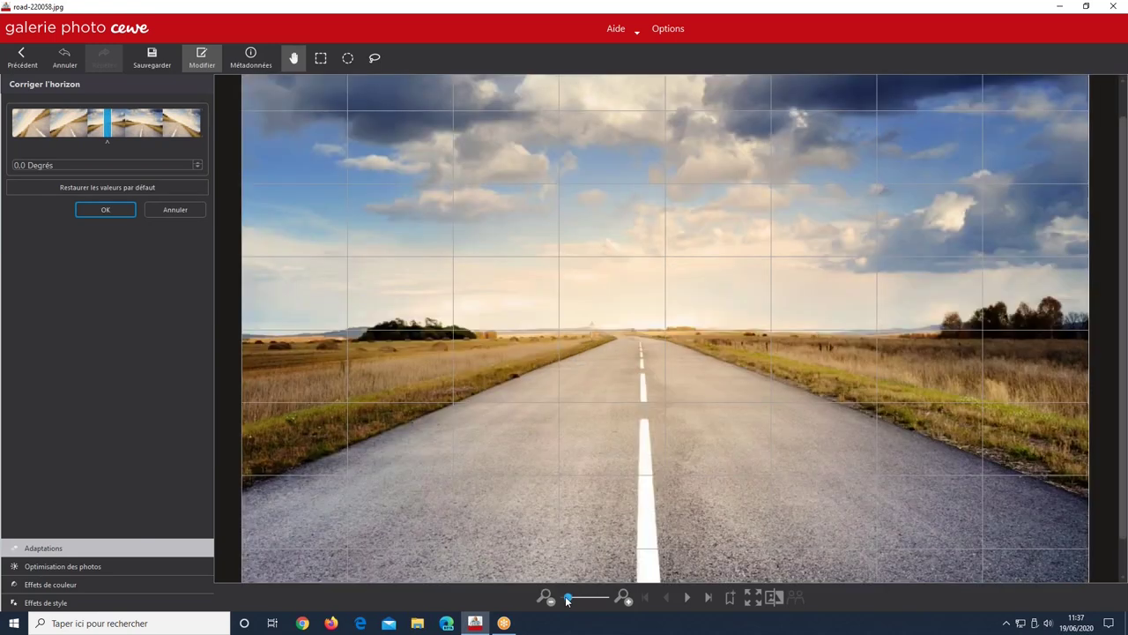
{"action": "left_click", "coordinate": [109, 121]}
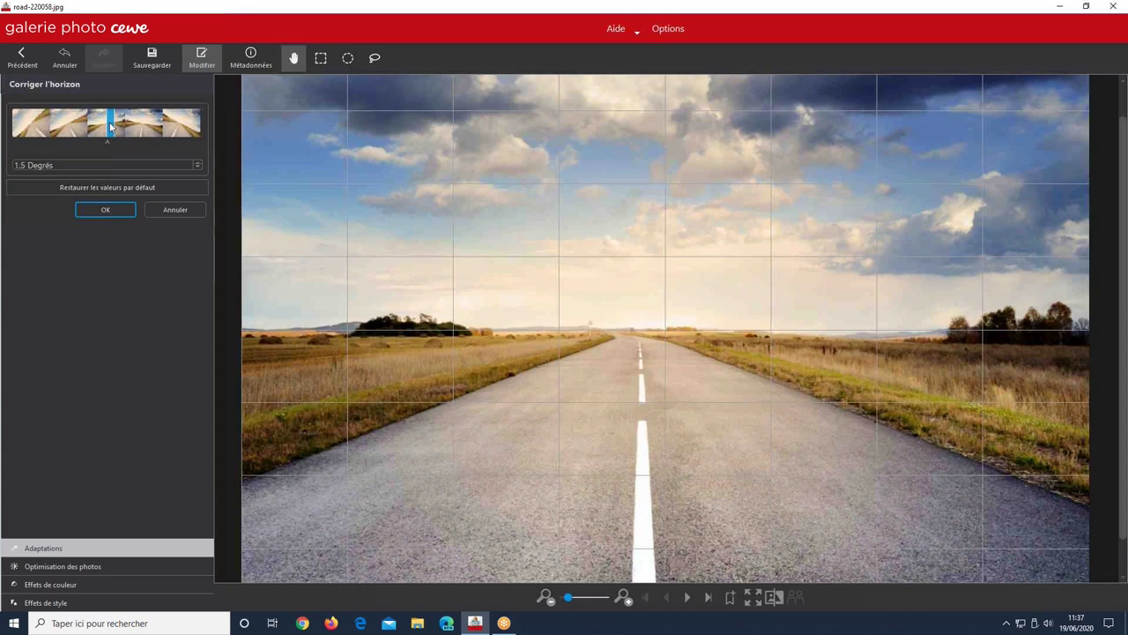
{"action": "left_click", "coordinate": [142, 131]}
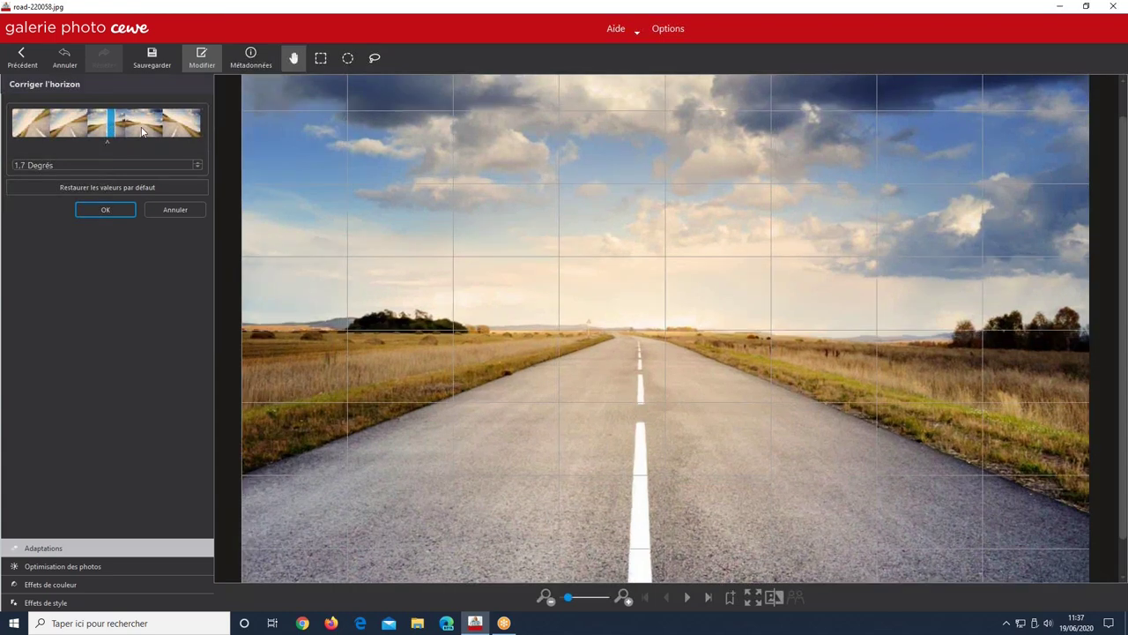
{"action": "left_click", "coordinate": [142, 130]}
{"action": "left_click", "coordinate": [57, 128]}
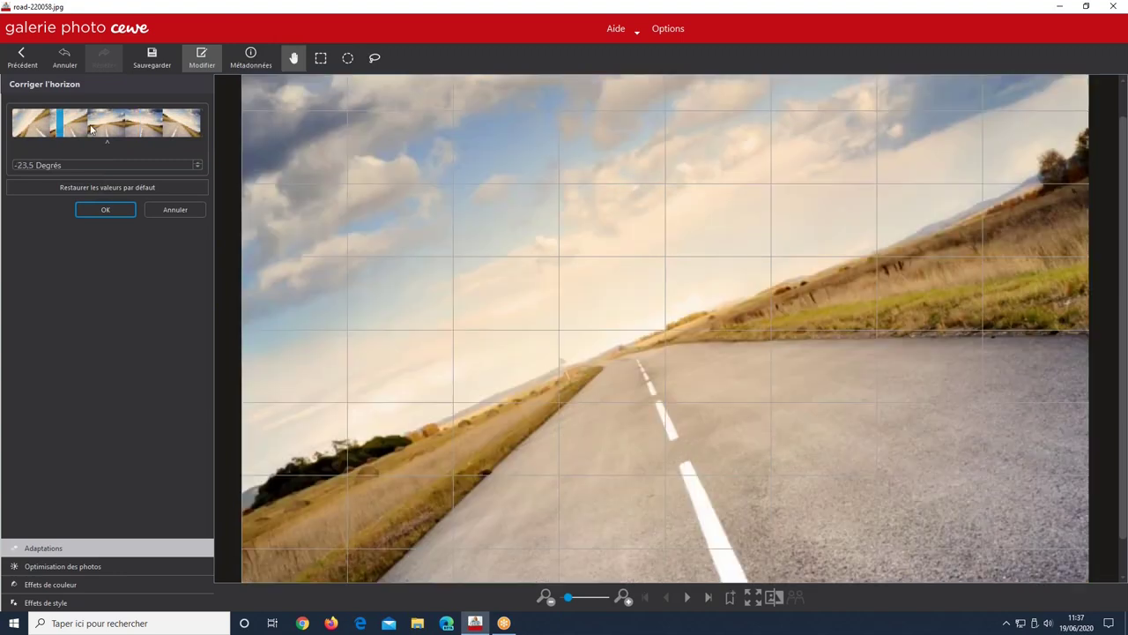
{"action": "left_click", "coordinate": [87, 130]}
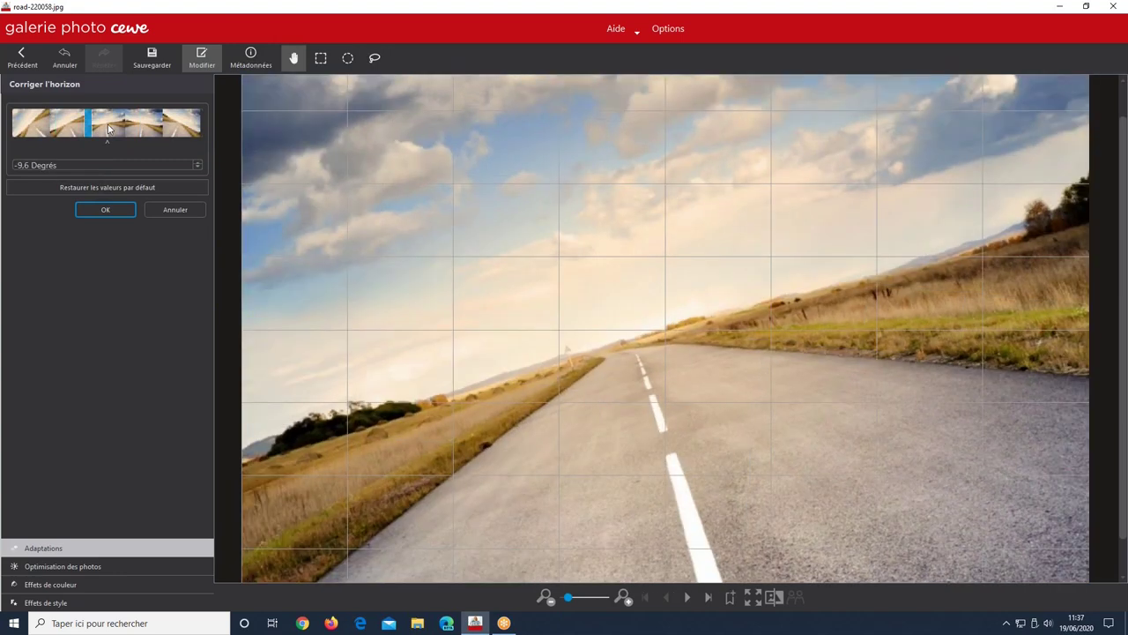
{"action": "left_click", "coordinate": [108, 129]}
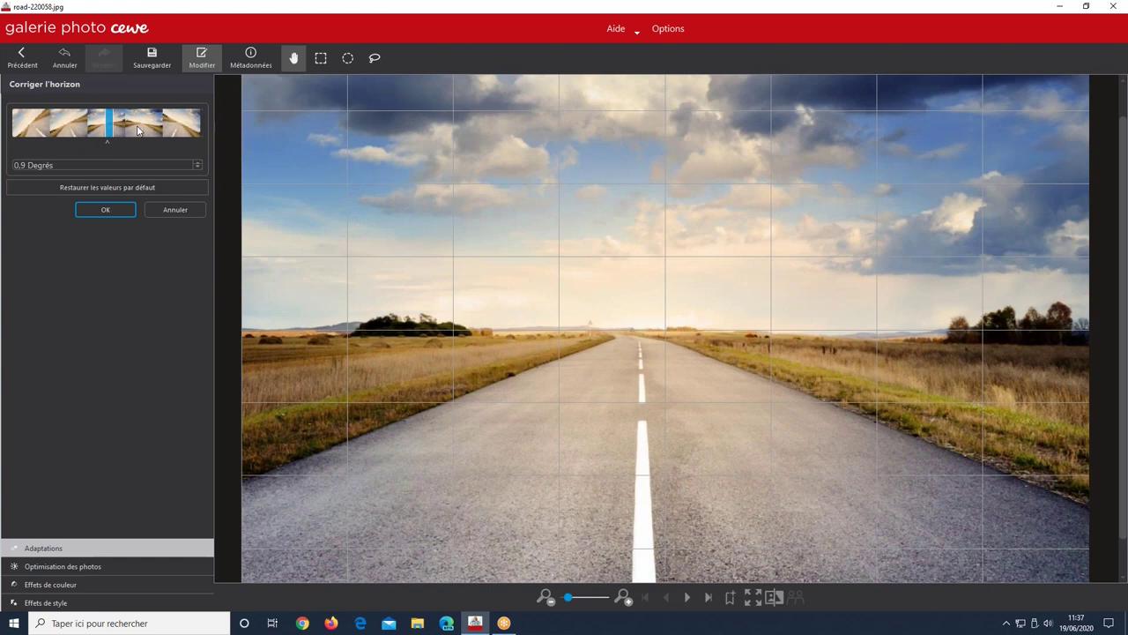
{"action": "left_click", "coordinate": [173, 128]}
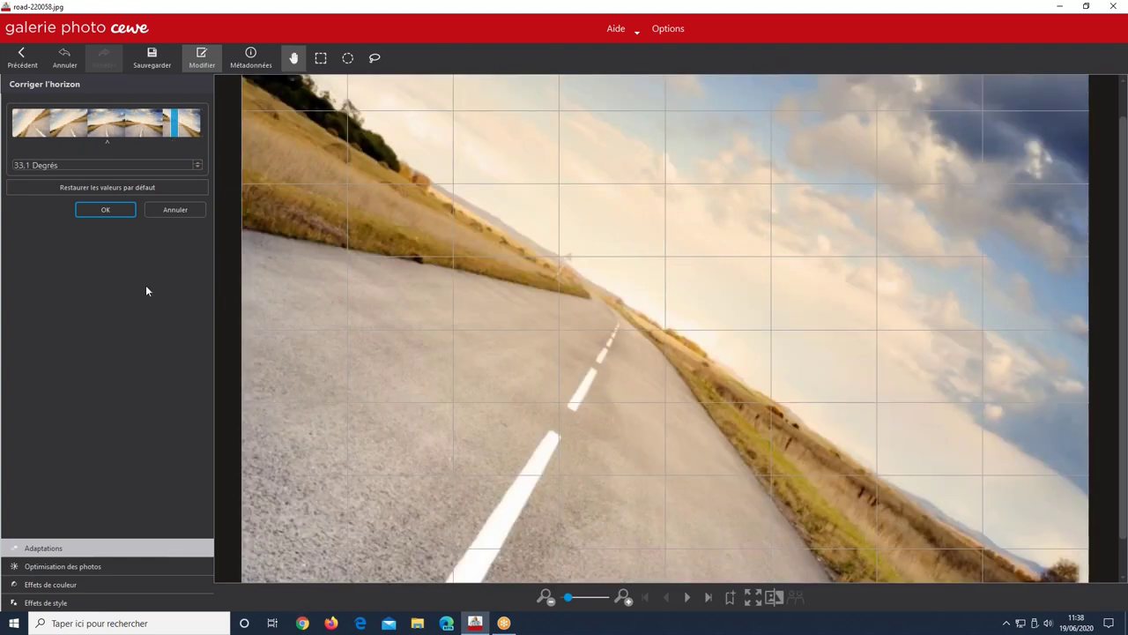
{"action": "left_click", "coordinate": [180, 210]}
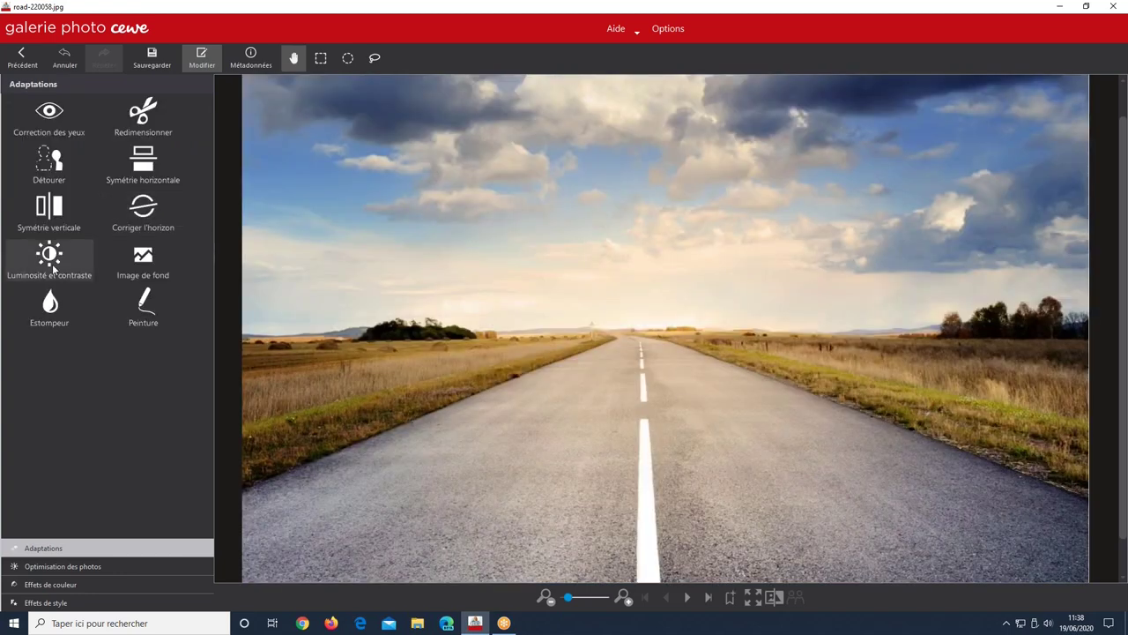
Step: Try brightness values of 108%, 142% and 123% on the photo, ending at 106%
{"action": "left_click", "coordinate": [50, 262]}
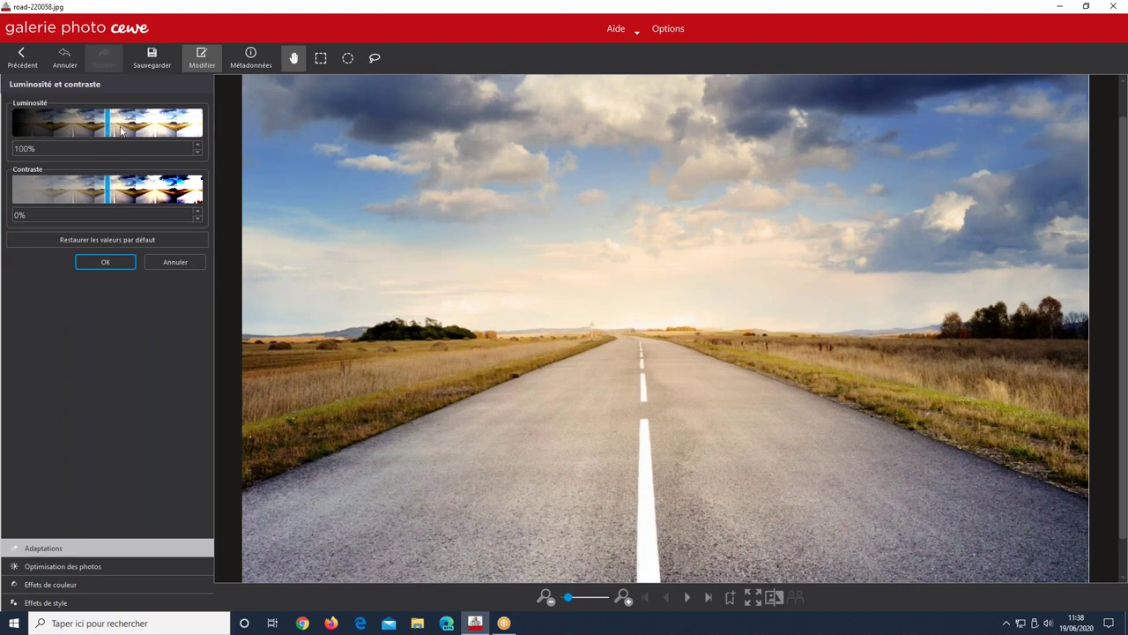
{"action": "left_click", "coordinate": [123, 129]}
{"action": "left_click_drag", "start_coordinate": [125, 131], "coordinate": [148, 132]}
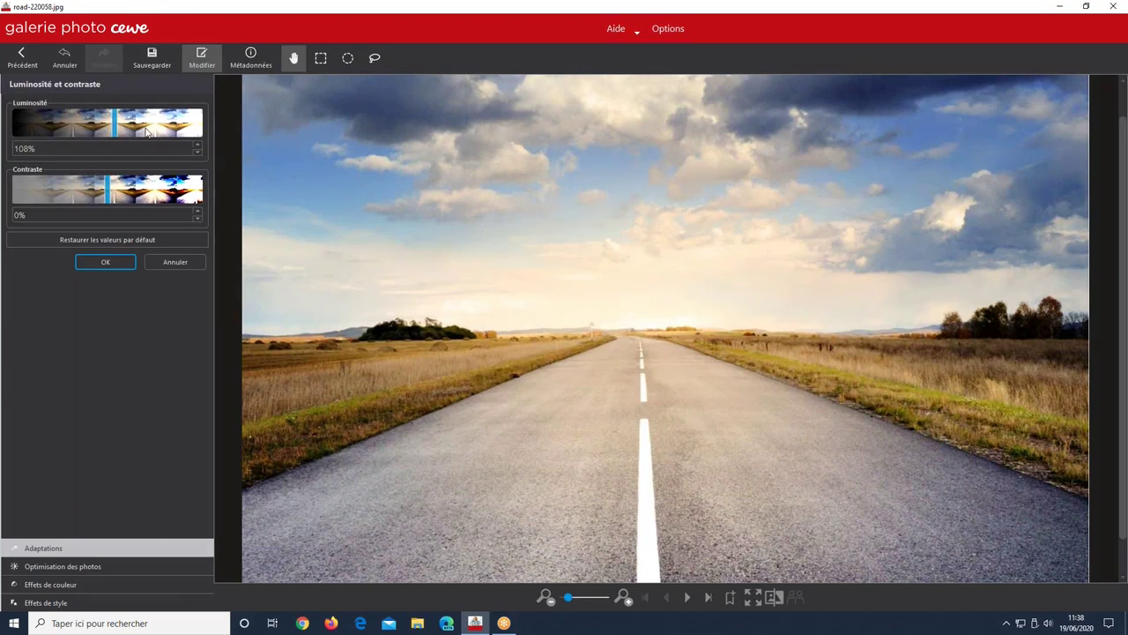
{"action": "left_click", "coordinate": [146, 132]}
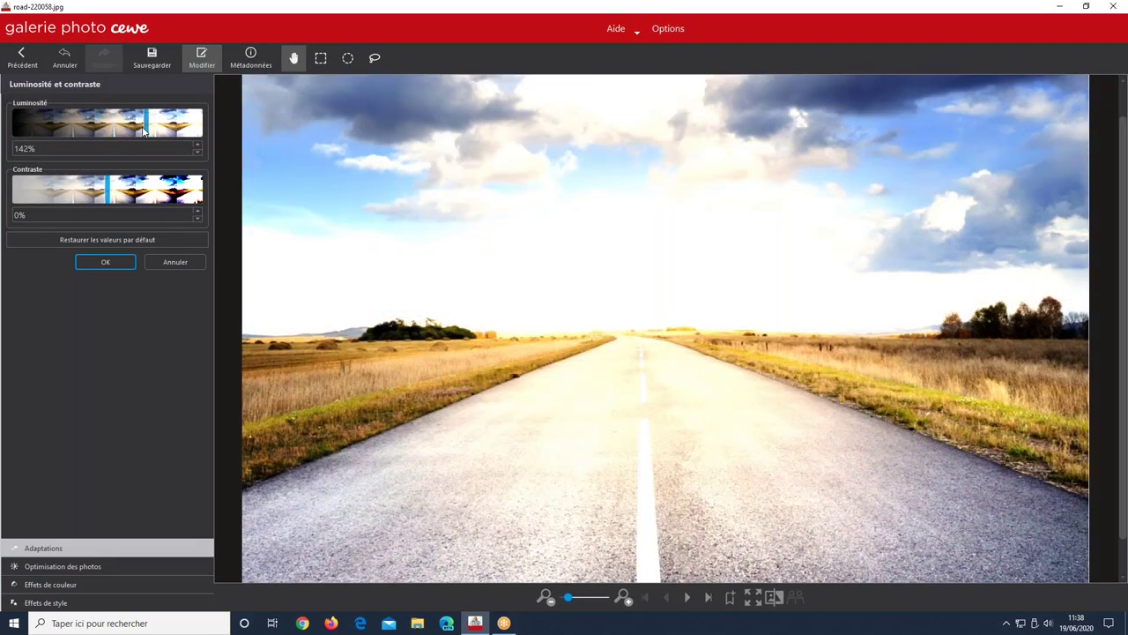
{"action": "left_click_drag", "start_coordinate": [146, 132], "coordinate": [90, 125]}
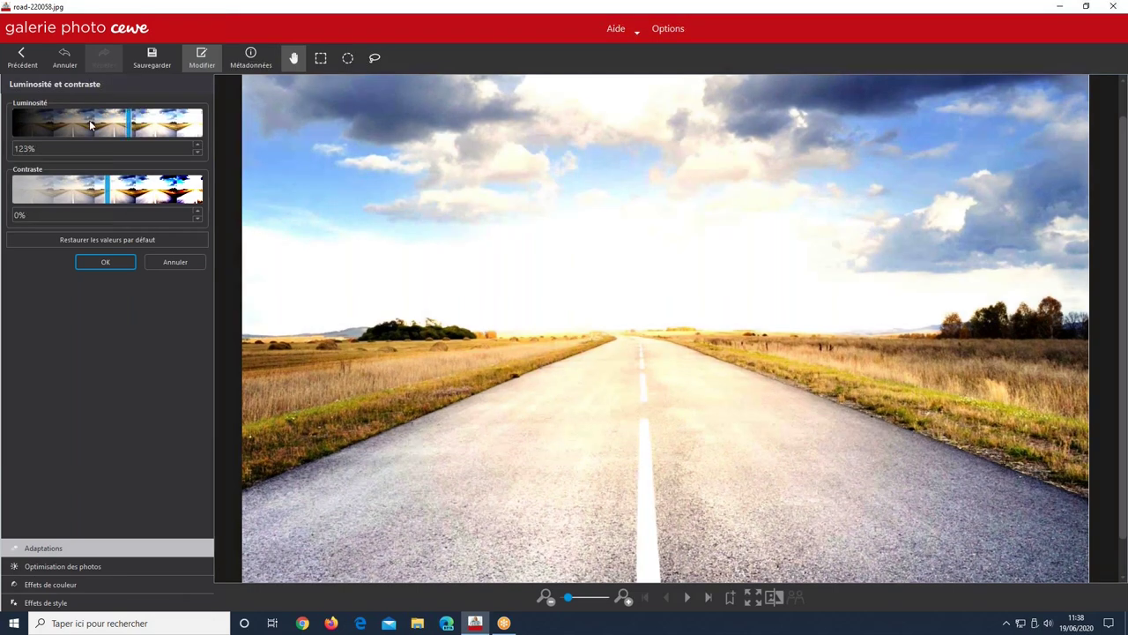
{"action": "left_click", "coordinate": [111, 127]}
{"action": "left_click", "coordinate": [112, 127]}
Step: Try contrast values of 101%, -39% and 23%, restore the default brightness and contrast, and cancel the adjustment
{"action": "left_click", "coordinate": [146, 187]}
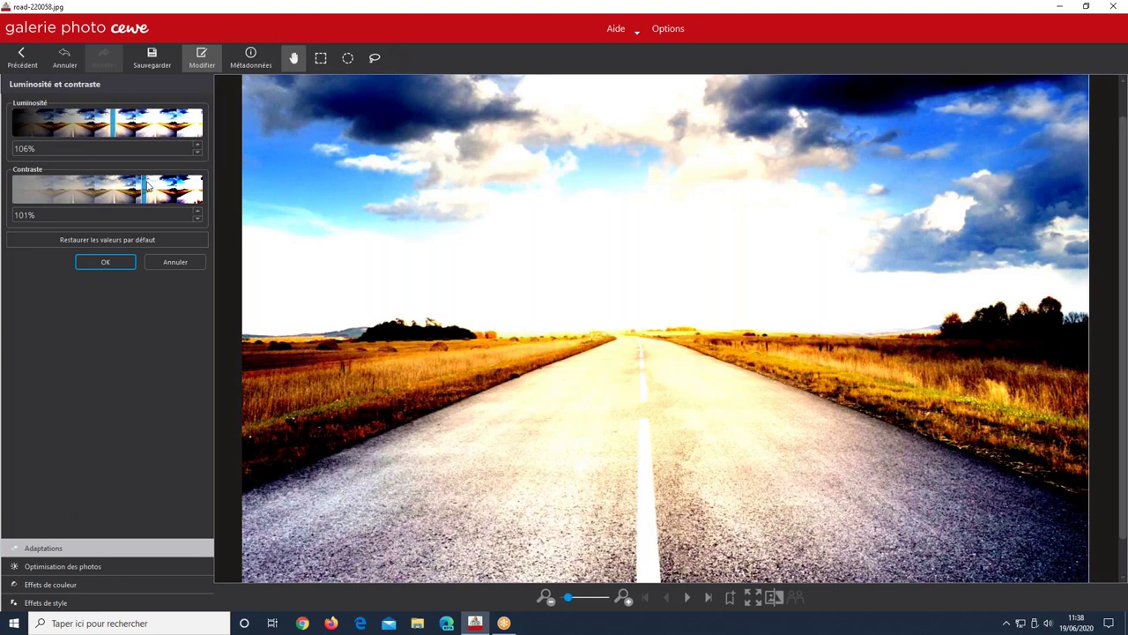
{"action": "left_click", "coordinate": [94, 187]}
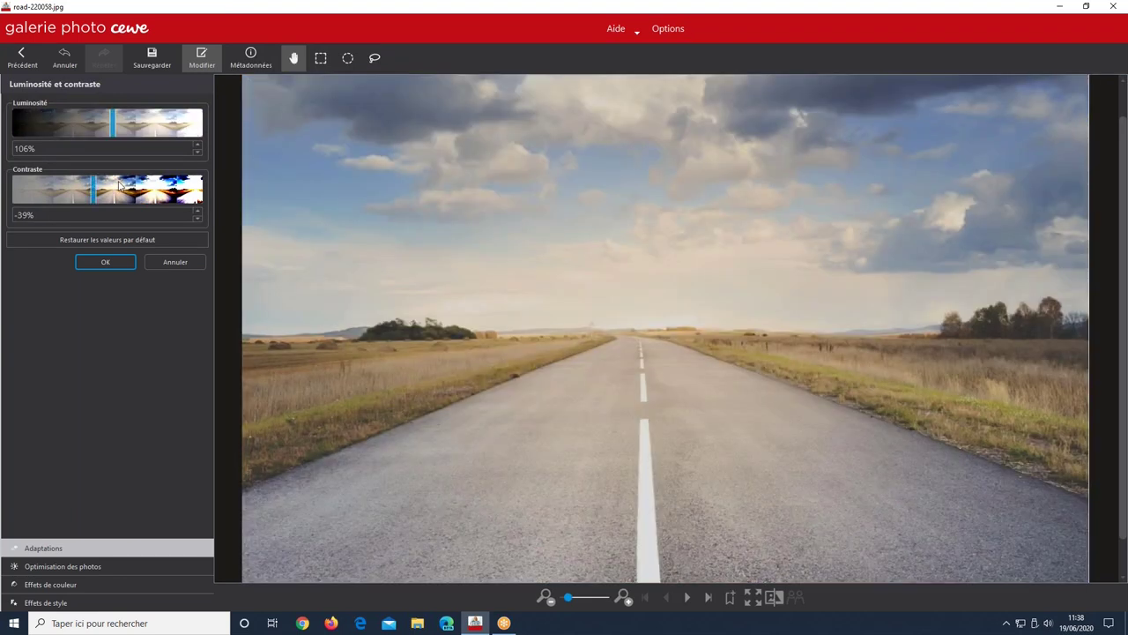
{"action": "left_click", "coordinate": [118, 185]}
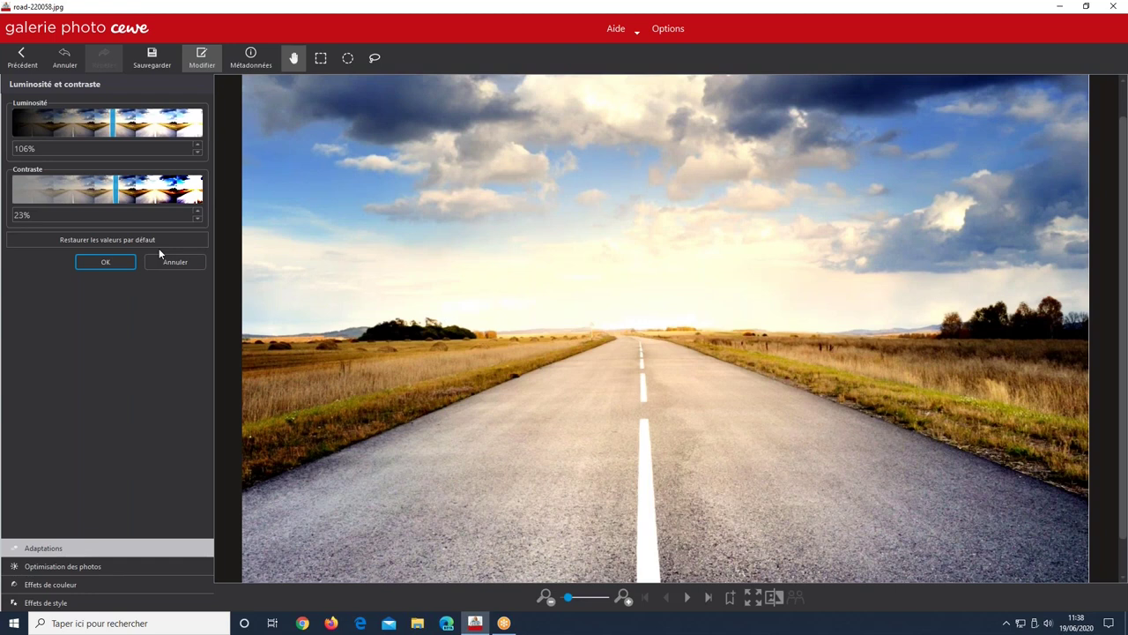
{"action": "left_click", "coordinate": [97, 245]}
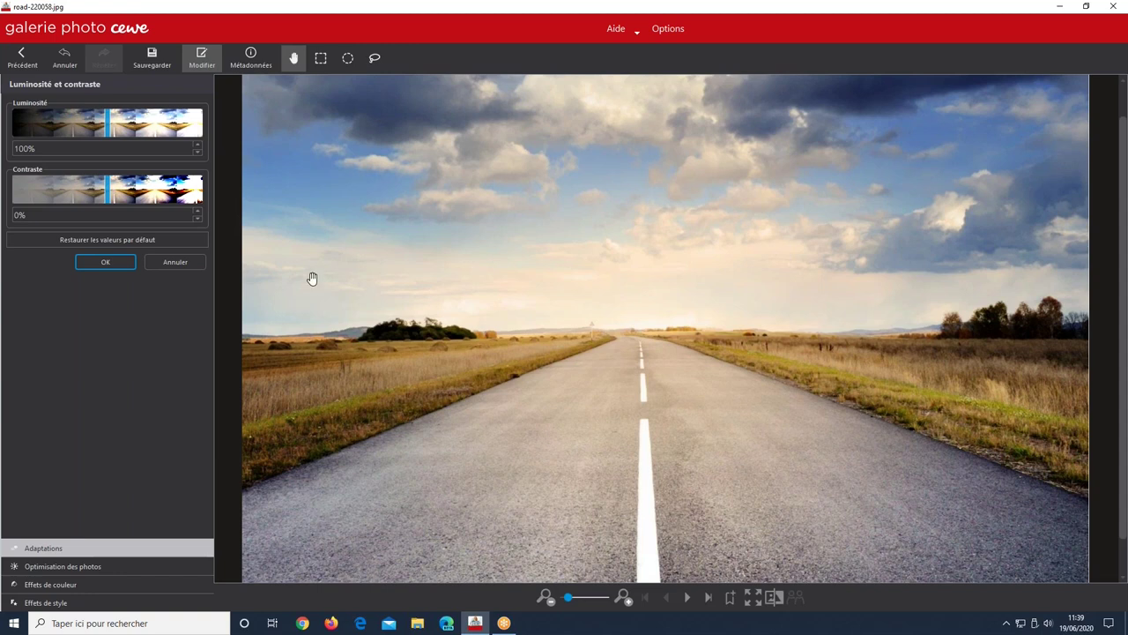
{"action": "left_click", "coordinate": [175, 262]}
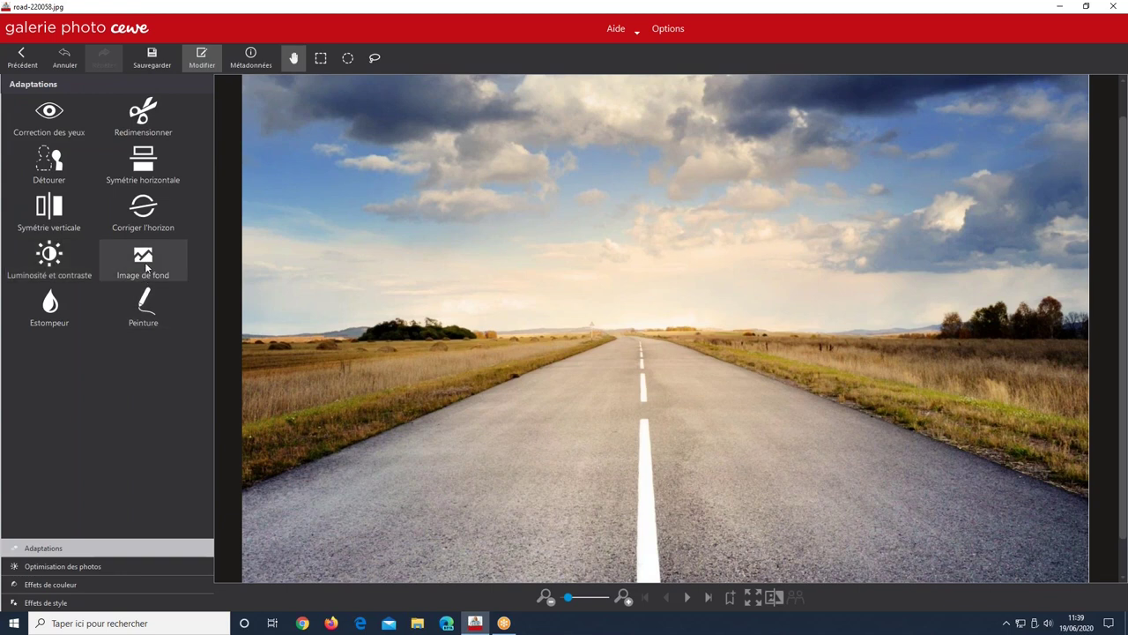
Step: Try the background image effect (Image de fond) on the whole photo and undo it
{"action": "left_click", "coordinate": [146, 265]}
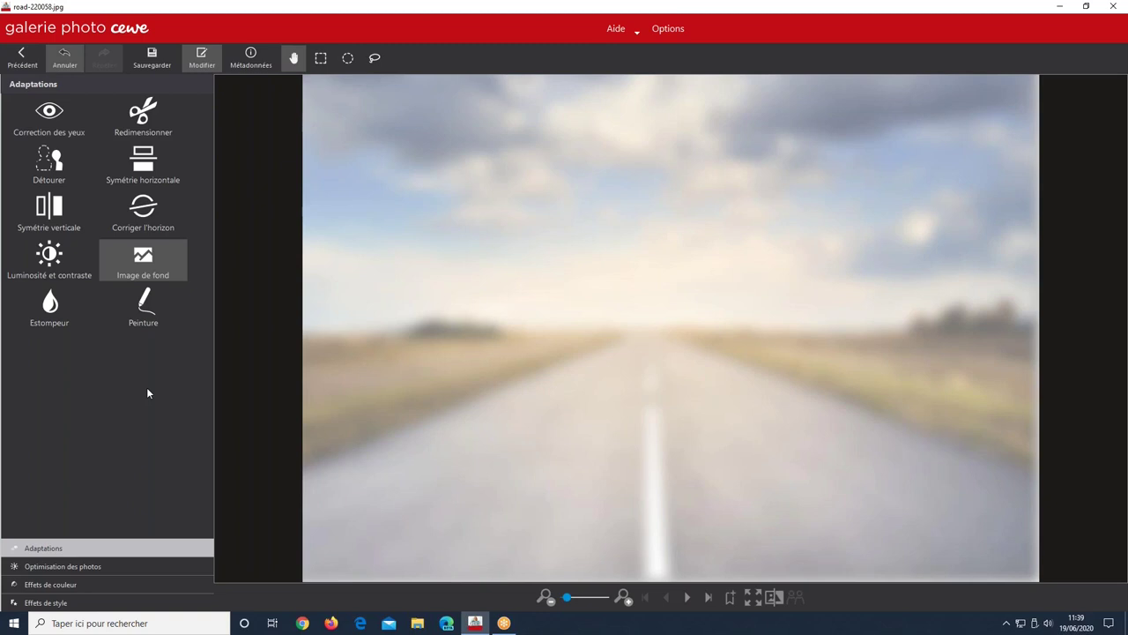
{"action": "key", "text": "ctrl+z"}
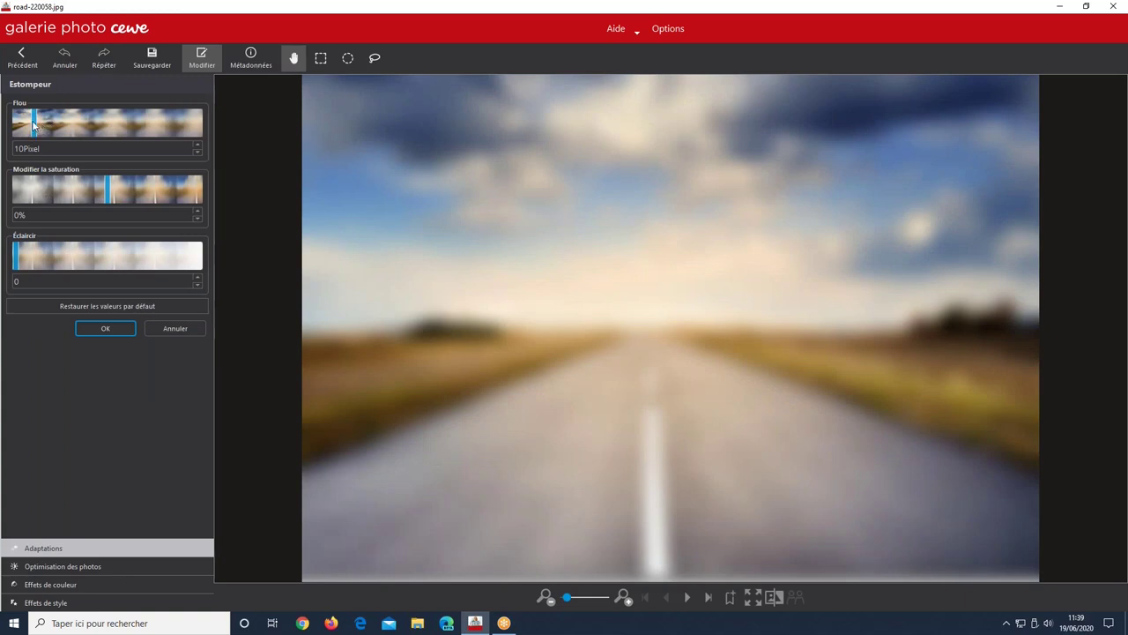
Step: Try the blur effect (Estompeur) at 2 pixels with saturation 50% and 14% and lightening 54, restore the defaults, and cancel the effect
{"action": "left_click_drag", "start_coordinate": [33, 125], "coordinate": [30, 125]}
{"action": "left_click_drag", "start_coordinate": [28, 125], "coordinate": [16, 134]}
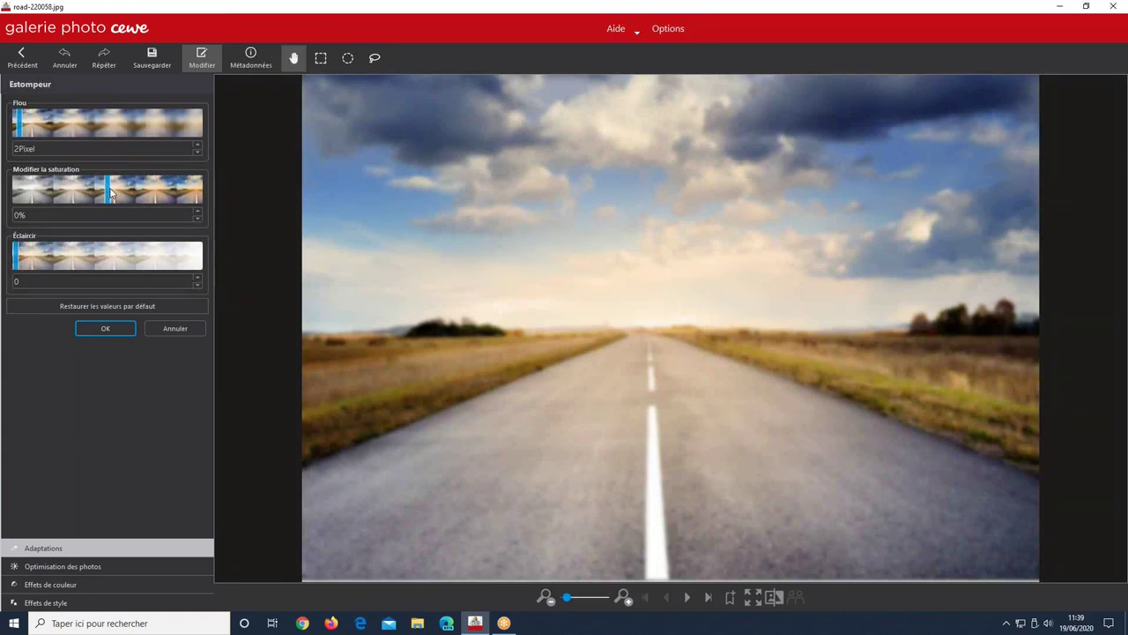
{"action": "left_click", "coordinate": [156, 192]}
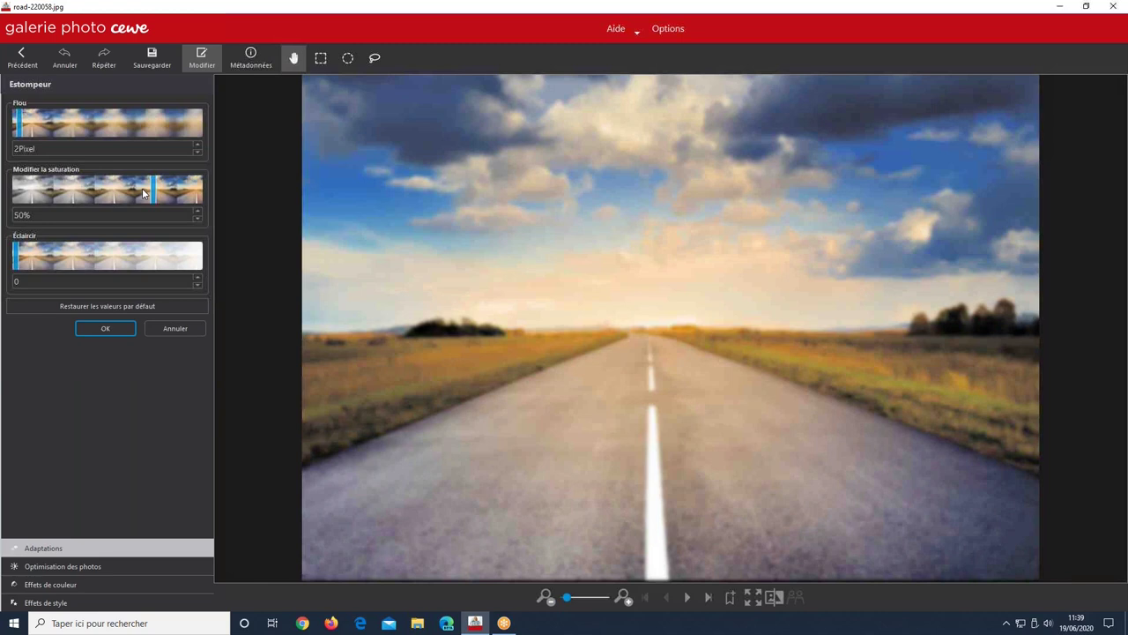
{"action": "left_click_drag", "start_coordinate": [144, 193], "coordinate": [34, 194]}
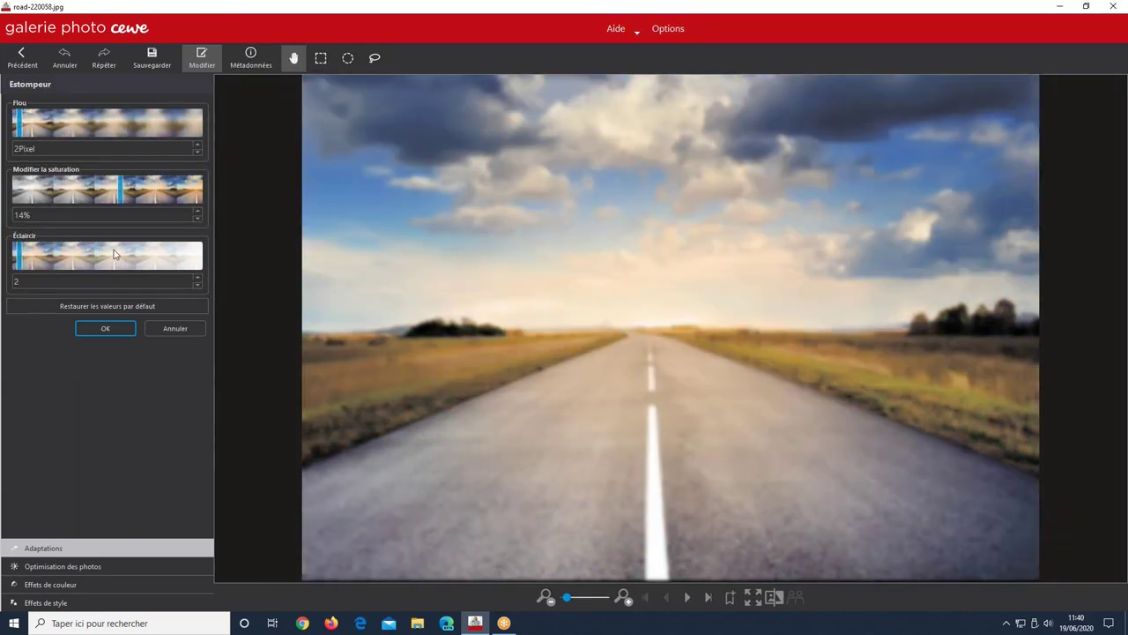
{"action": "left_click_drag", "start_coordinate": [113, 250], "coordinate": [82, 254]}
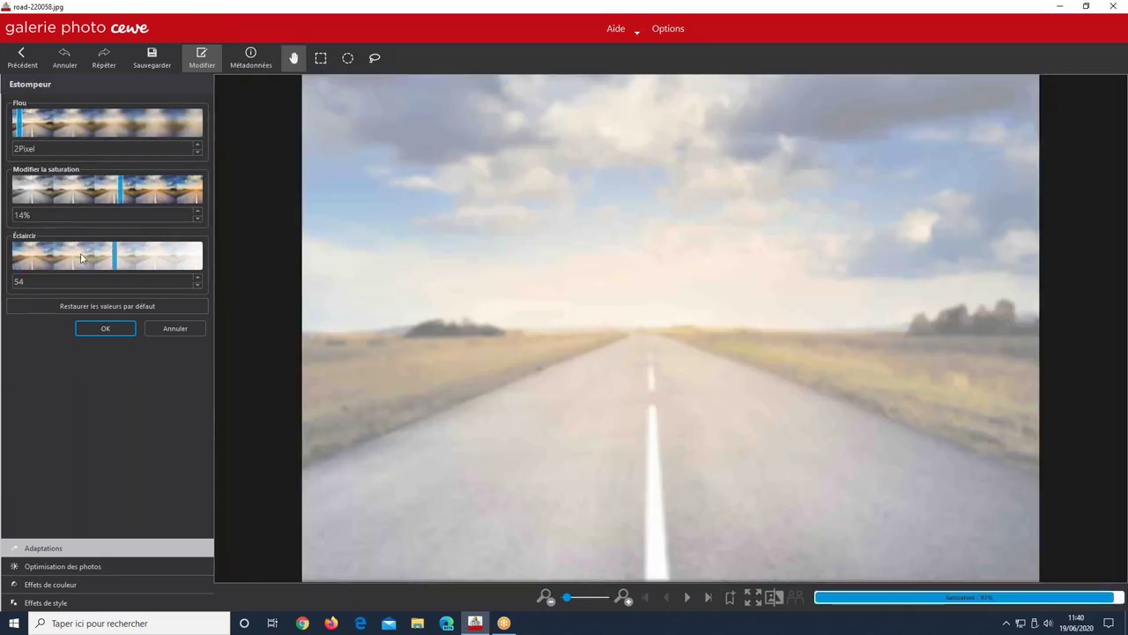
{"action": "left_click", "coordinate": [153, 306]}
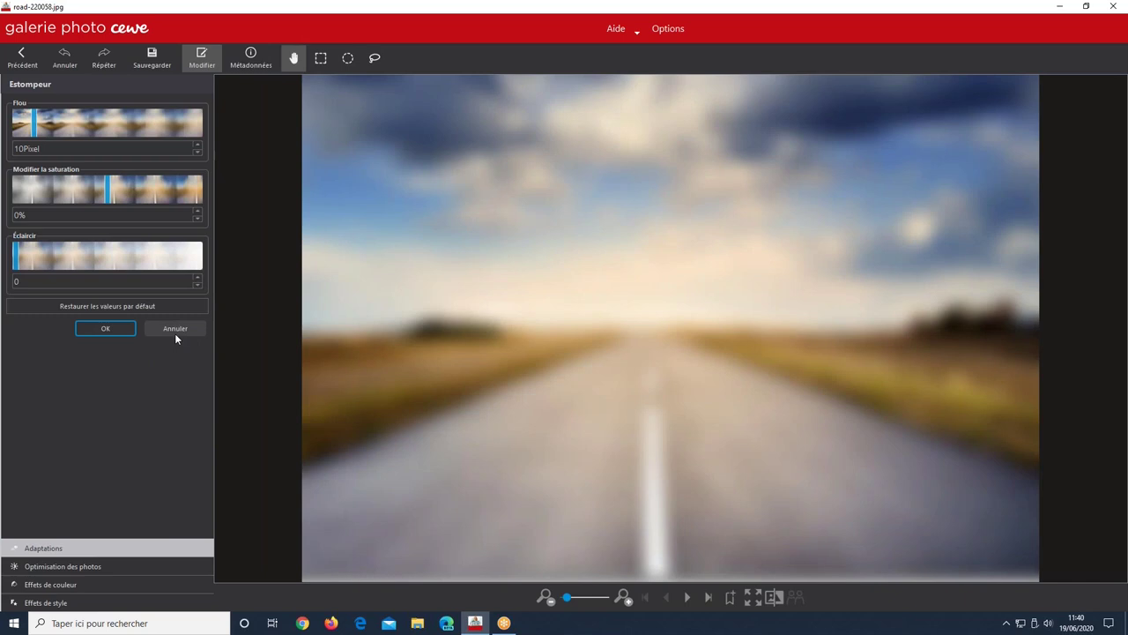
{"action": "left_click", "coordinate": [176, 332]}
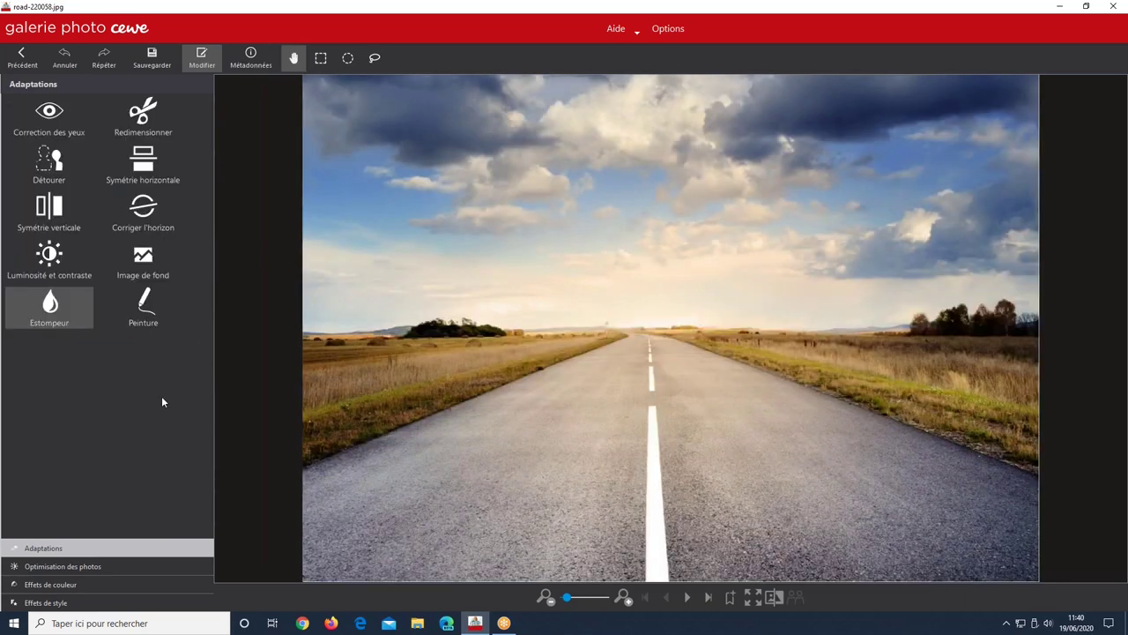
Step: Try painting a red 210 px brush stroke across the sky with the Peinture tool, and cancel the painting
{"action": "left_click", "coordinate": [182, 305]}
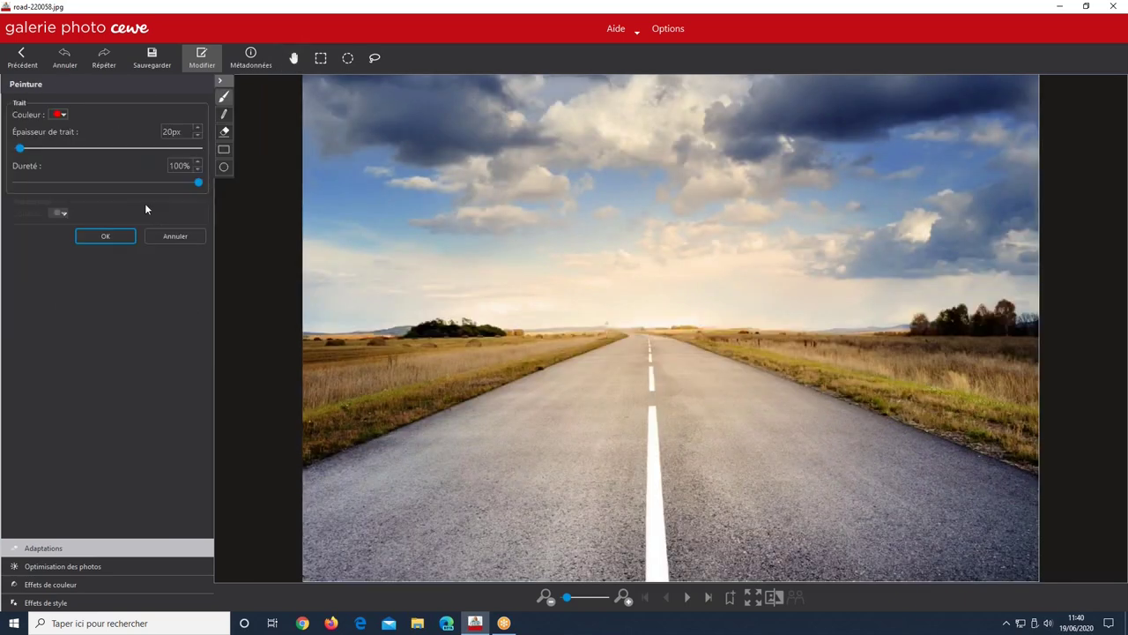
{"action": "left_click_drag", "start_coordinate": [20, 148], "coordinate": [55, 147]}
{"action": "mouse_move", "coordinate": [609, 222]}
{"action": "left_mouse_down"}
{"action": "mouse_move", "coordinate": [489, 236]}
{"action": "mouse_move", "coordinate": [388, 304]}
{"action": "left_mouse_up"}
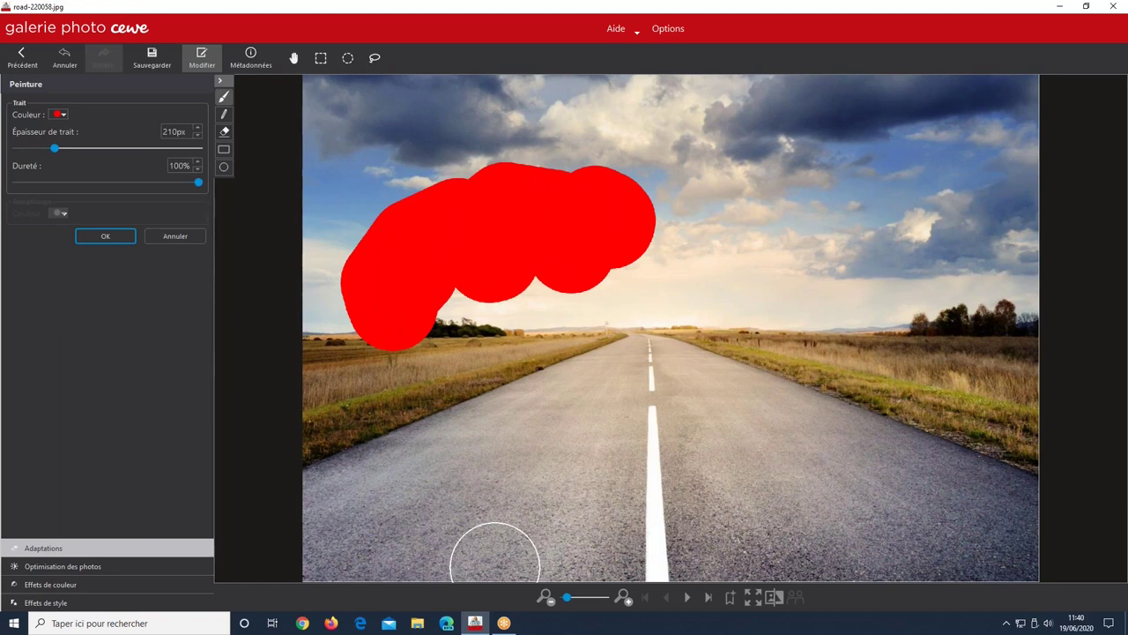
{"action": "left_click", "coordinate": [177, 234]}
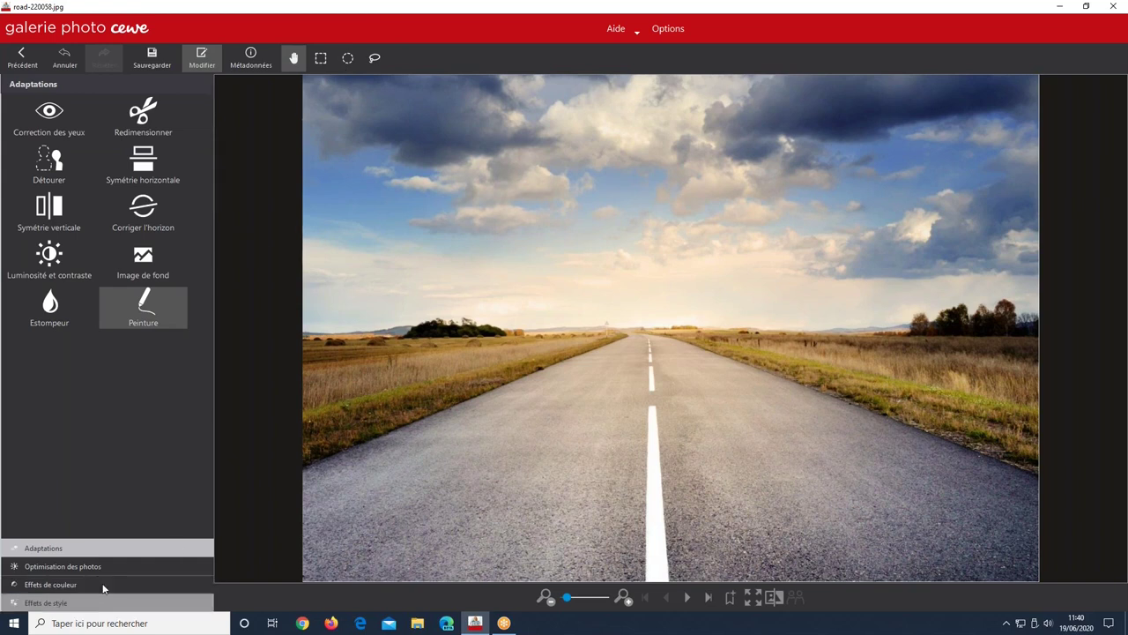
Step: Try the shadow lightening optimization (Eclaircir les ombres) at an intensity of 53, and cancel it
{"action": "left_click", "coordinate": [29, 567]}
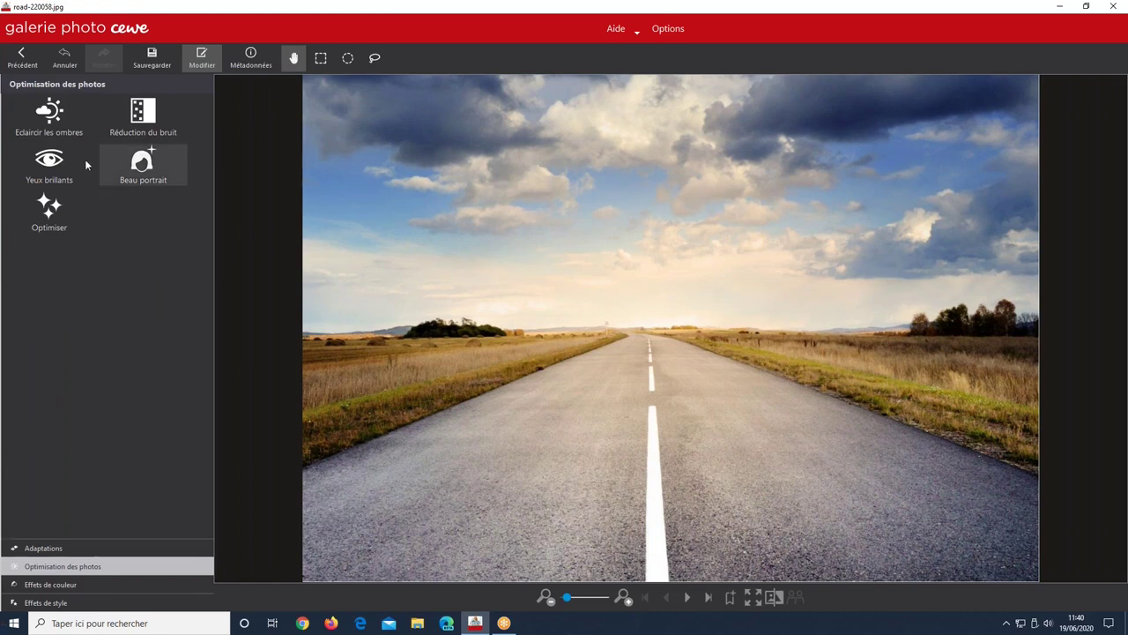
{"action": "left_click", "coordinate": [60, 123]}
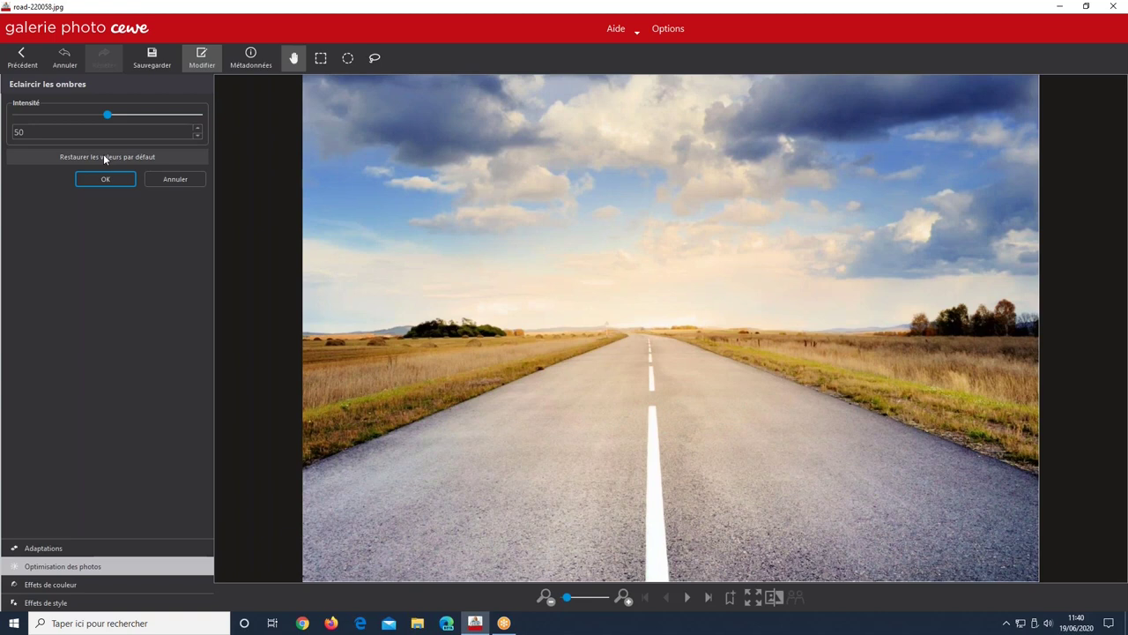
{"action": "left_click_drag", "start_coordinate": [115, 117], "coordinate": [132, 121]}
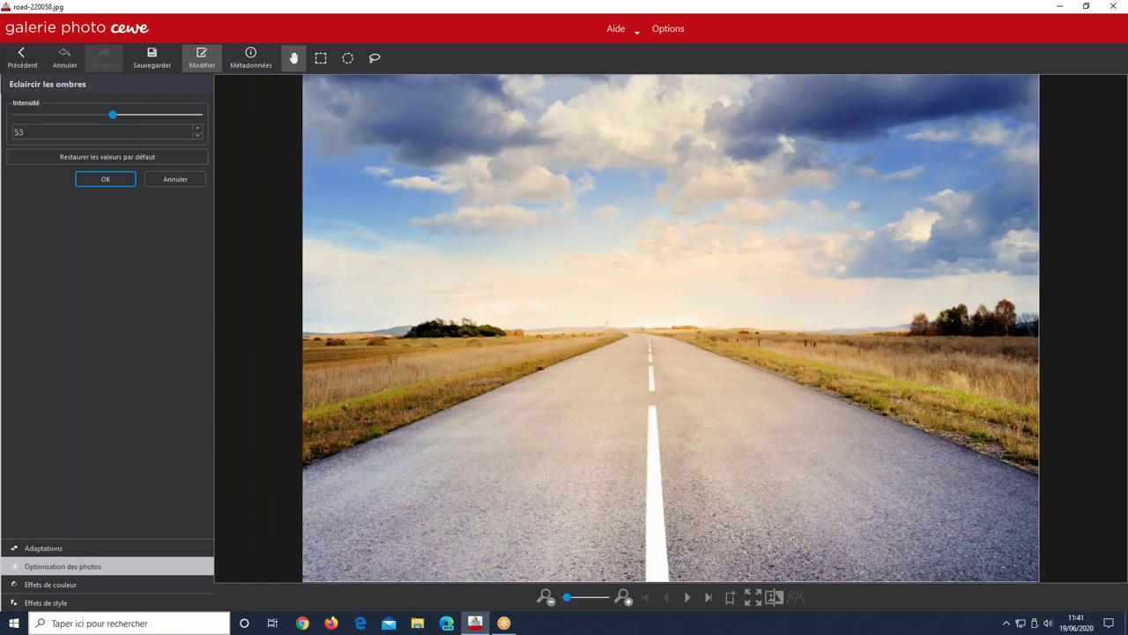
{"action": "left_click", "coordinate": [172, 179]}
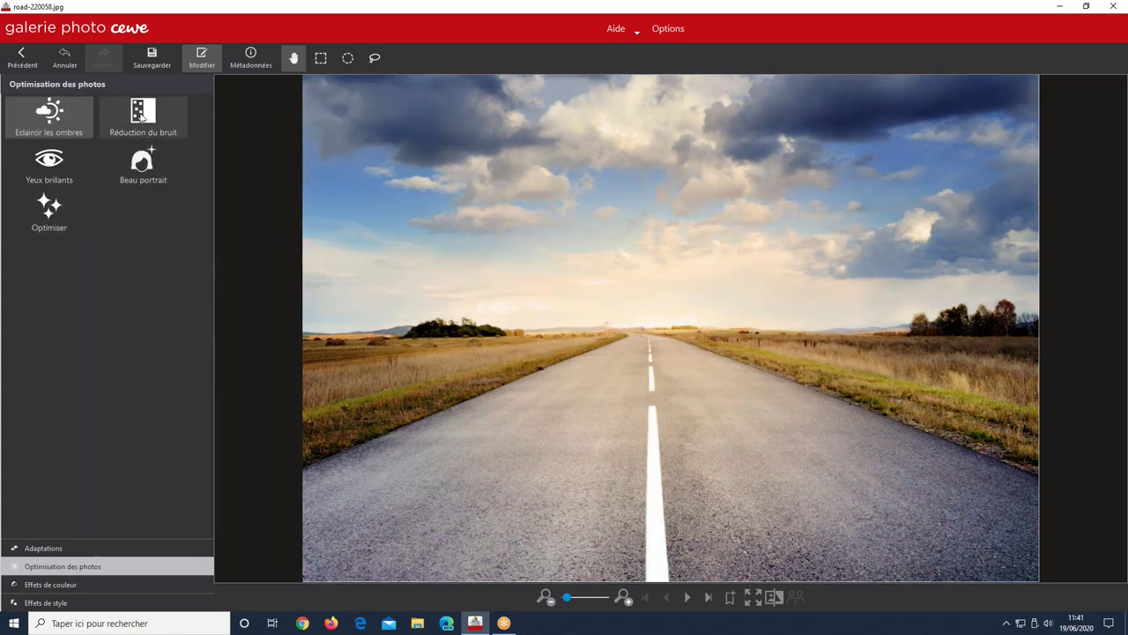
Step: Try the noise reduction optimization (Réduction du bruit) at an intensity of 98, and discard it
{"action": "left_click", "coordinate": [137, 169]}
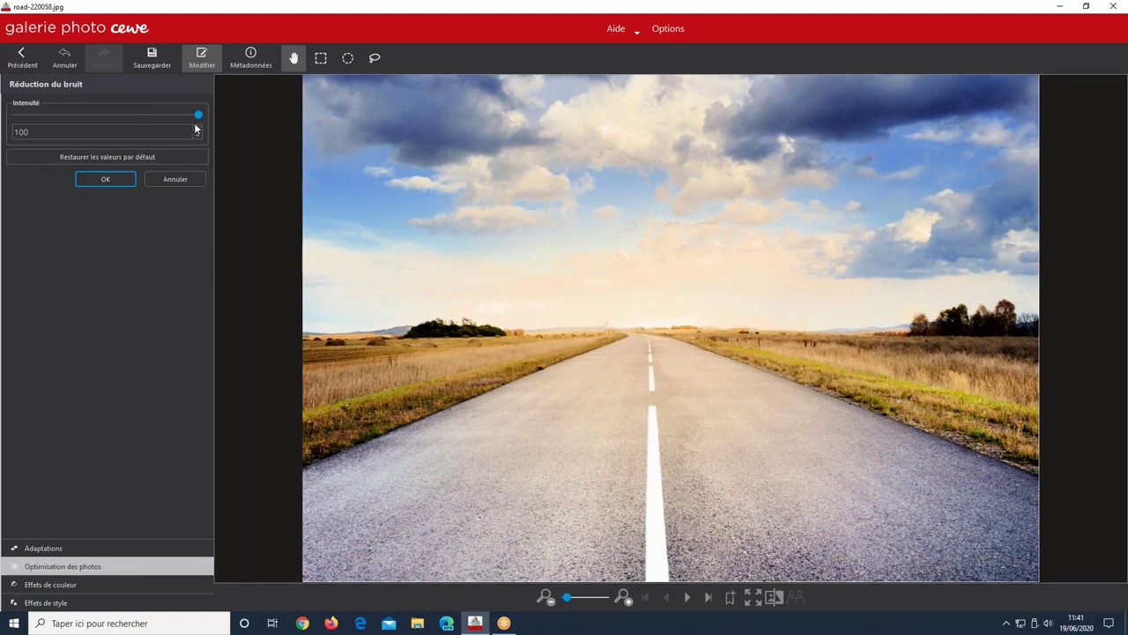
{"action": "mouse_move", "coordinate": [196, 119]}
{"action": "left_mouse_down"}
{"action": "mouse_move", "coordinate": [112, 117]}
{"action": "mouse_move", "coordinate": [194, 117]}
{"action": "left_mouse_up"}
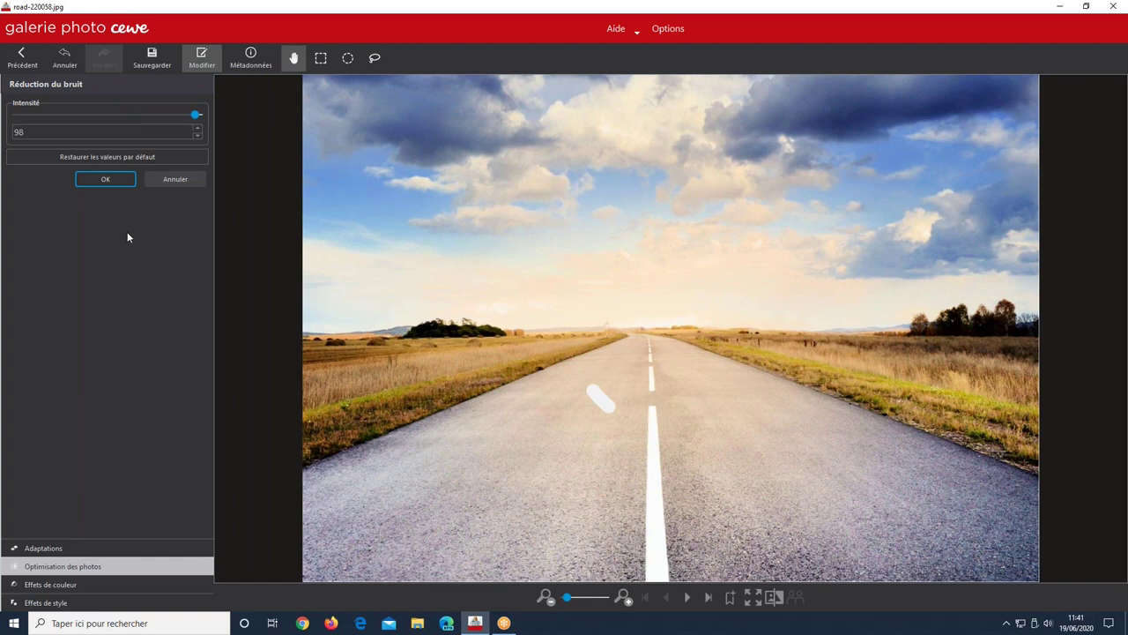
{"action": "left_click", "coordinate": [105, 179]}
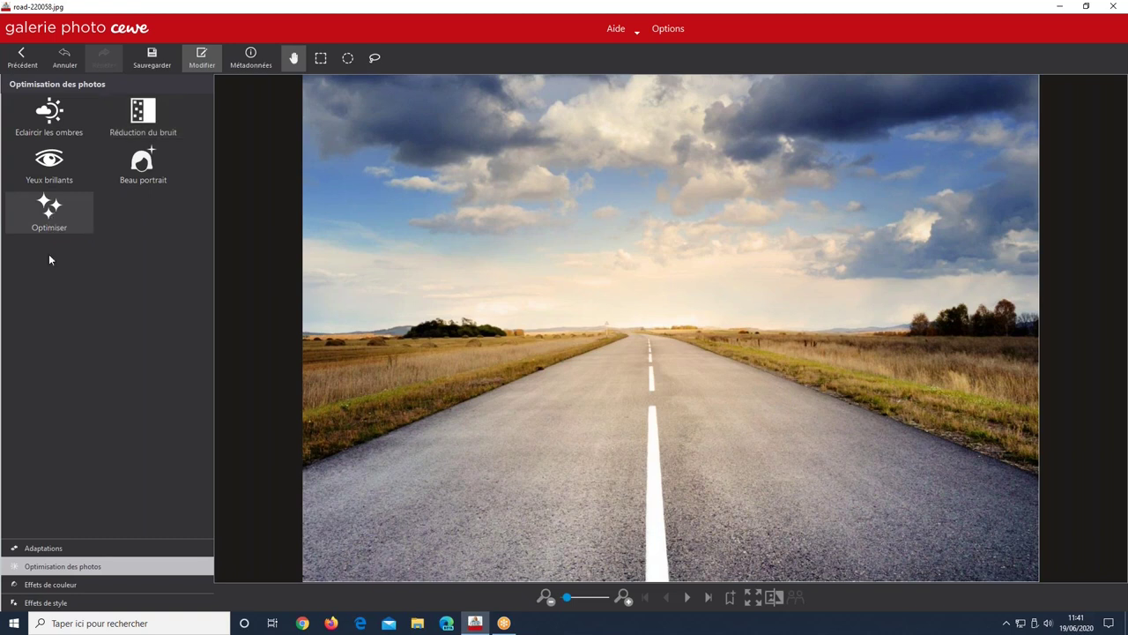
Step: Optimize the photo automatically with Optimiser and compare it repeatedly with the unmodified version
{"action": "left_click", "coordinate": [49, 211]}
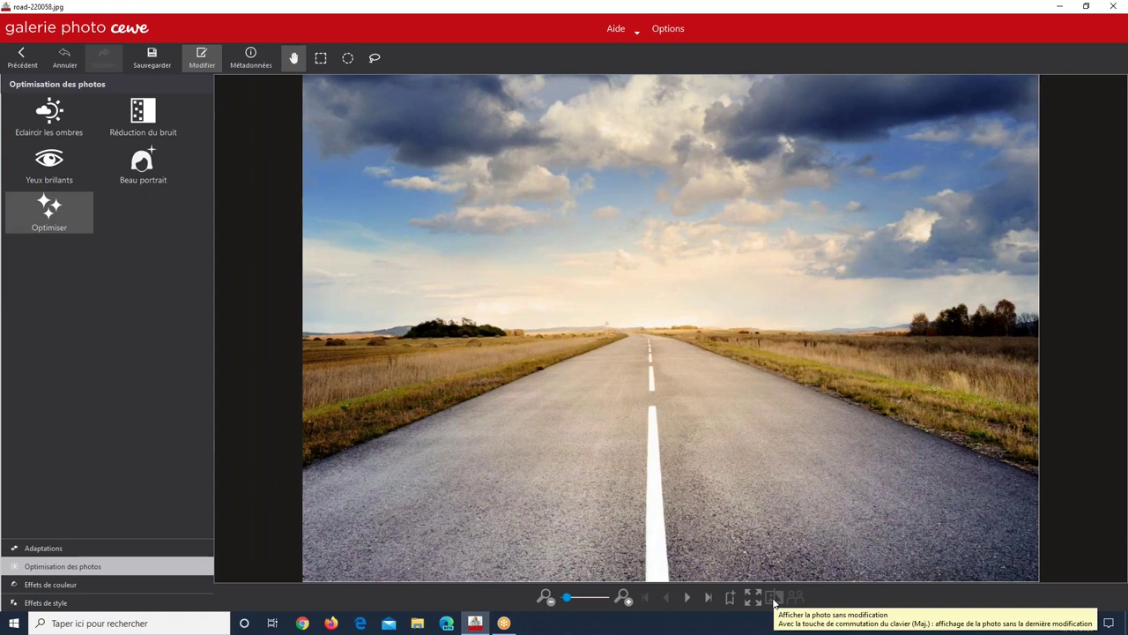
{"action": "left_click", "coordinate": [774, 603]}
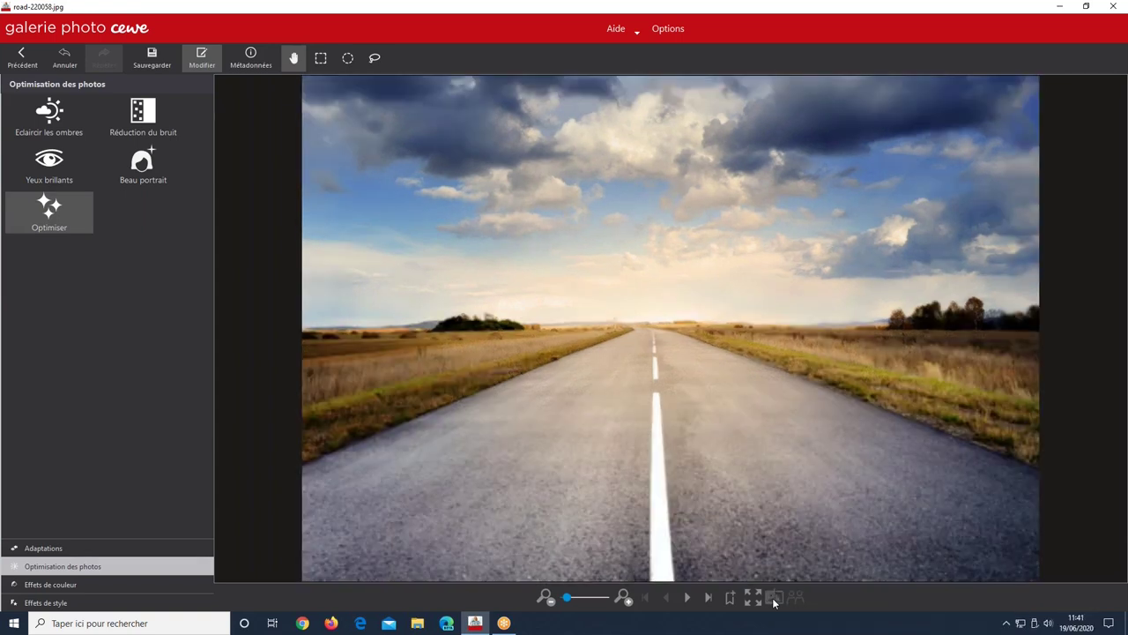
{"action": "left_click", "coordinate": [774, 602]}
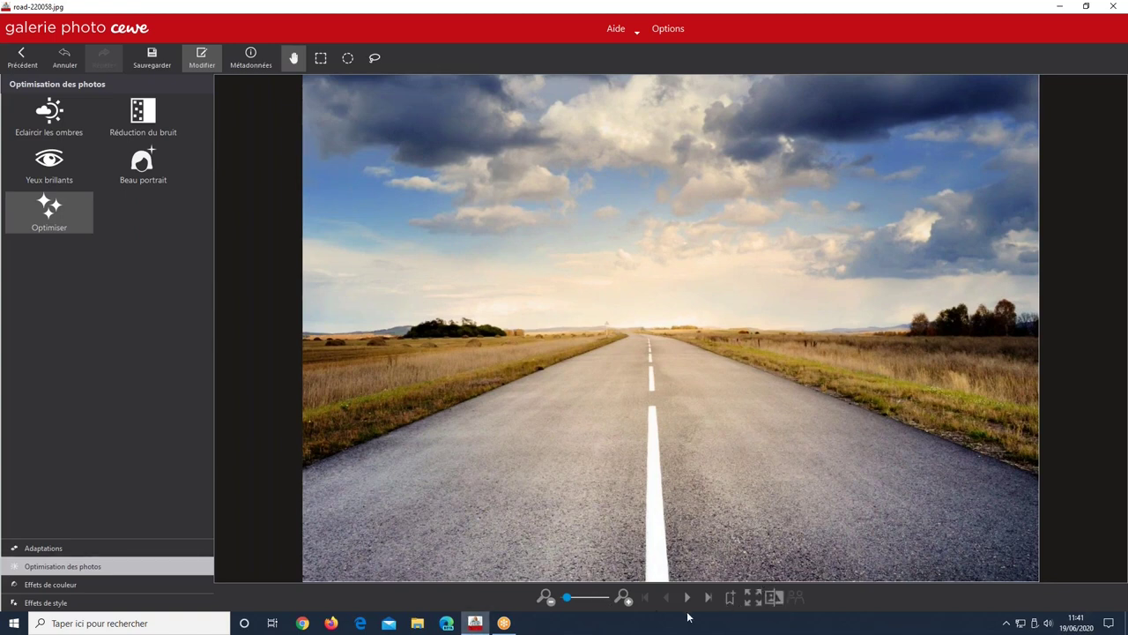
{"action": "left_click", "coordinate": [774, 599]}
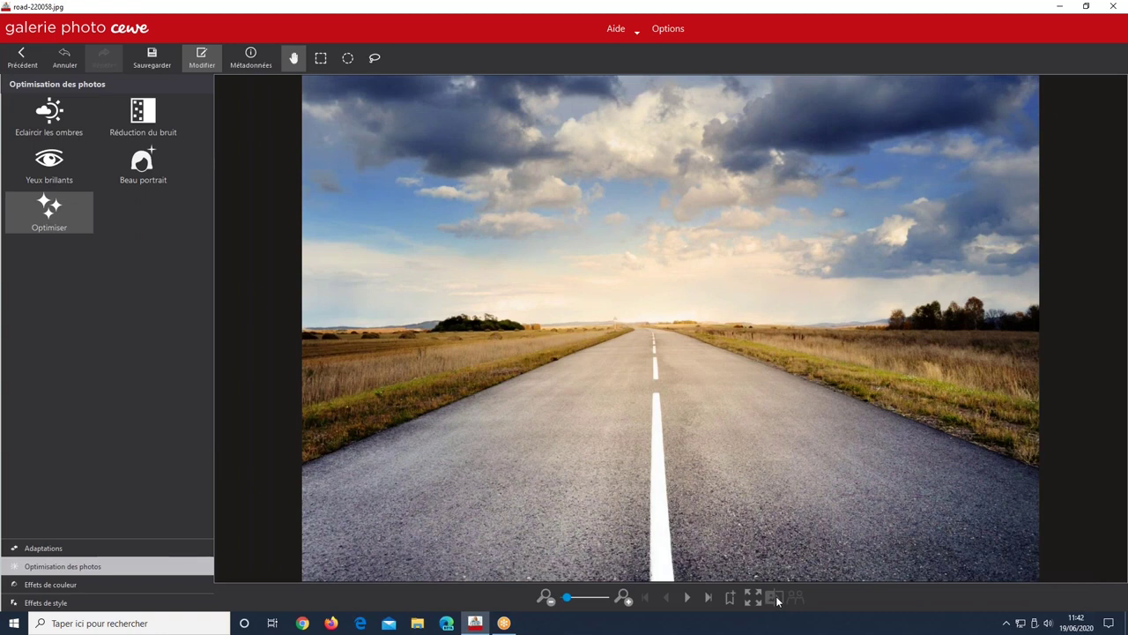
{"action": "left_click", "coordinate": [776, 601]}
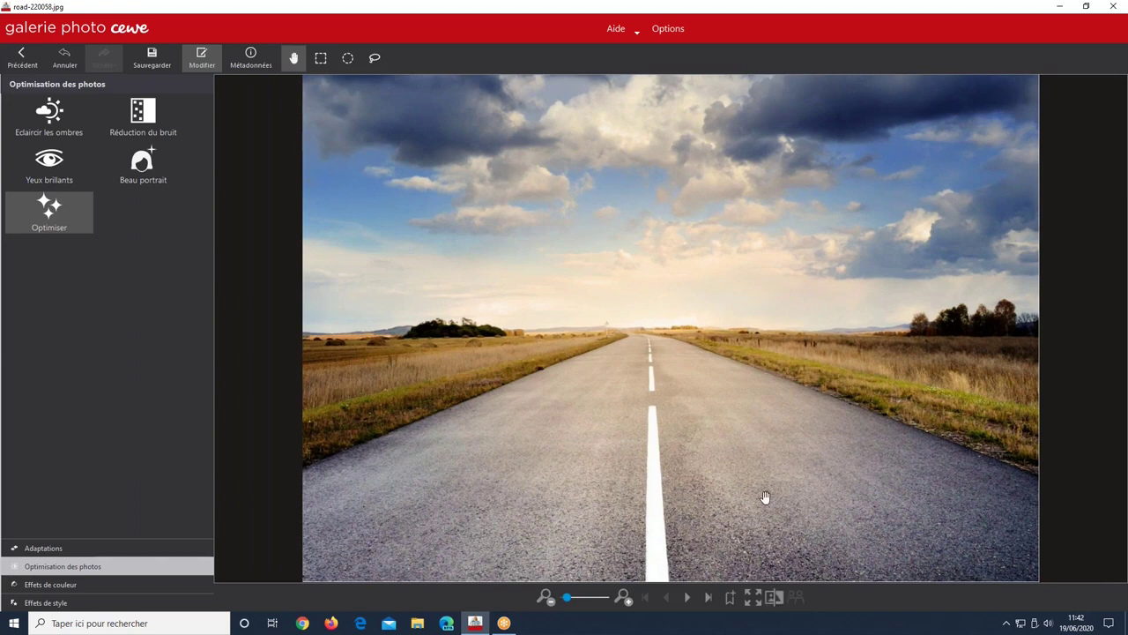
{"action": "left_click", "coordinate": [780, 608]}
Step: Try the black and white color effect (Noir et blanc) on the photo and undo it
{"action": "left_click", "coordinate": [55, 587]}
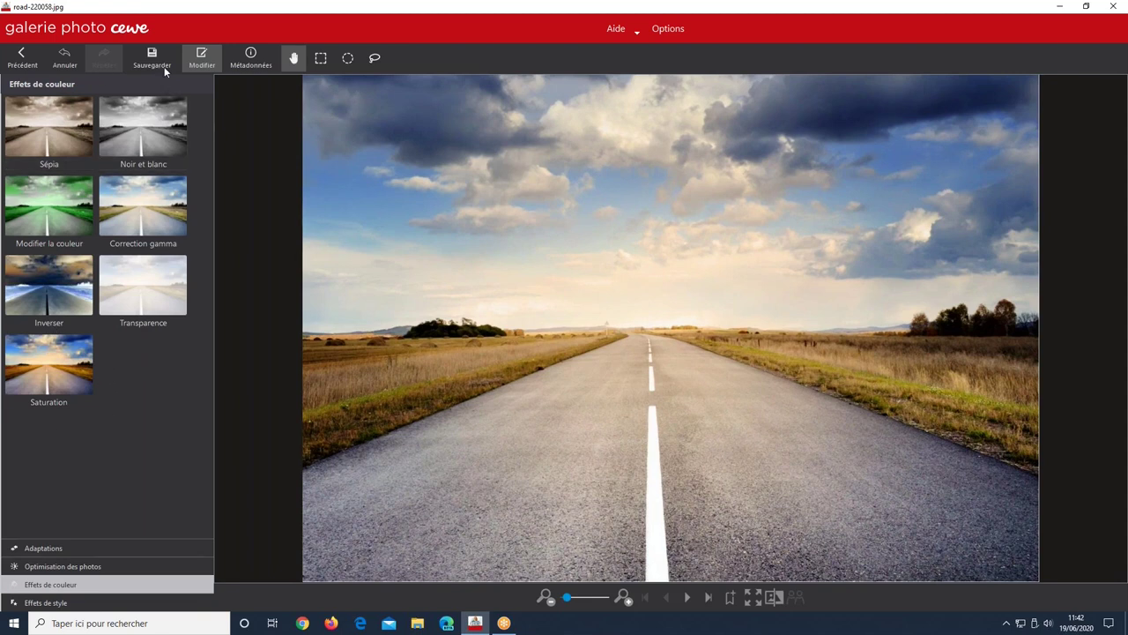
{"action": "left_click", "coordinate": [138, 146]}
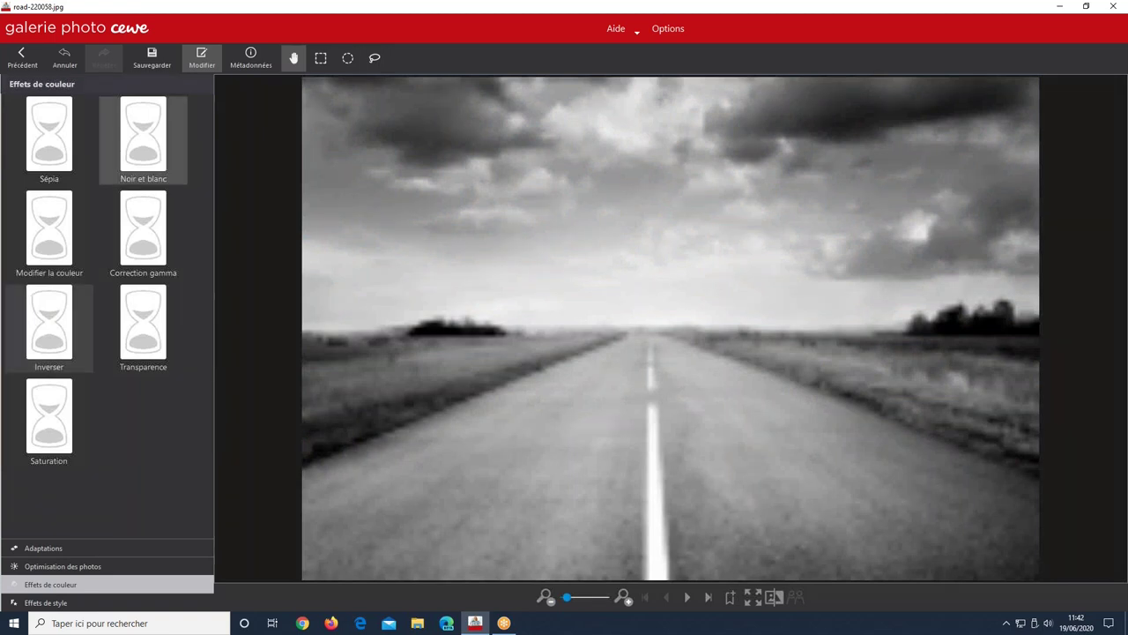
{"action": "key", "text": "ctrl+z"}
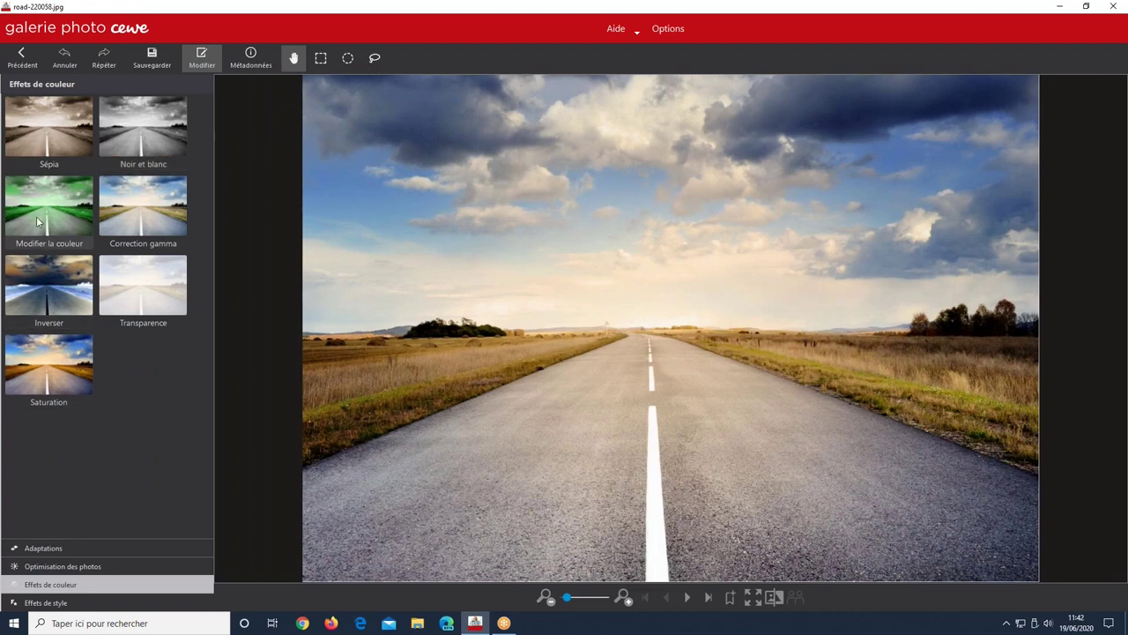
Step: Try the color change effect (Modifier la couleur) with intensities of 2% and 74% and different hues, and cancel it
{"action": "left_click", "coordinate": [36, 216]}
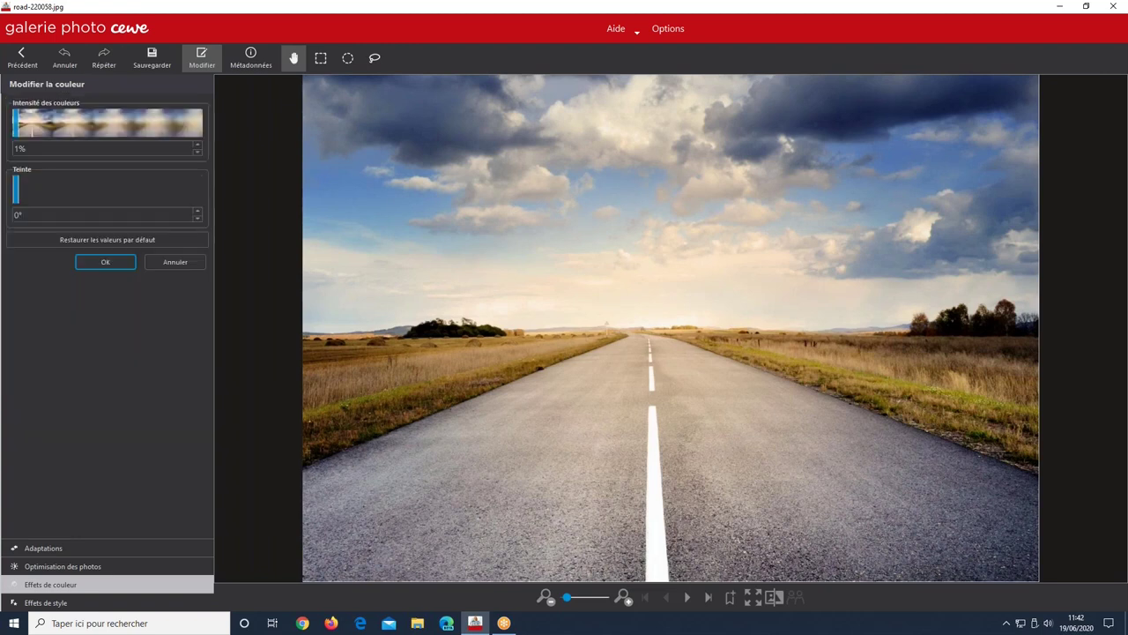
{"action": "left_click", "coordinate": [19, 129]}
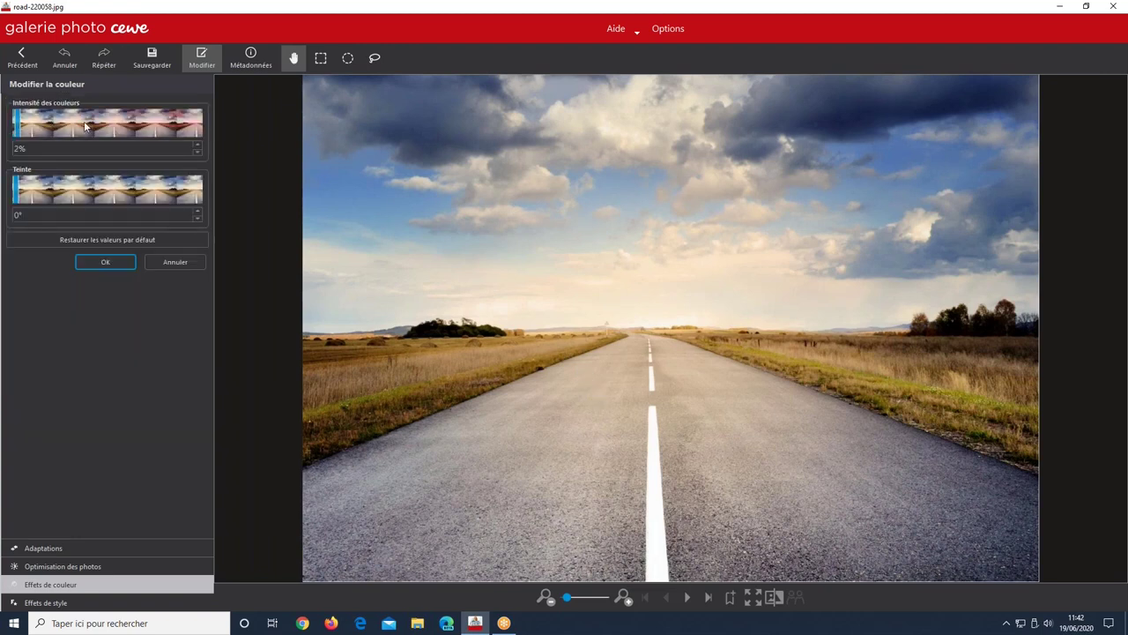
{"action": "left_click", "coordinate": [152, 123]}
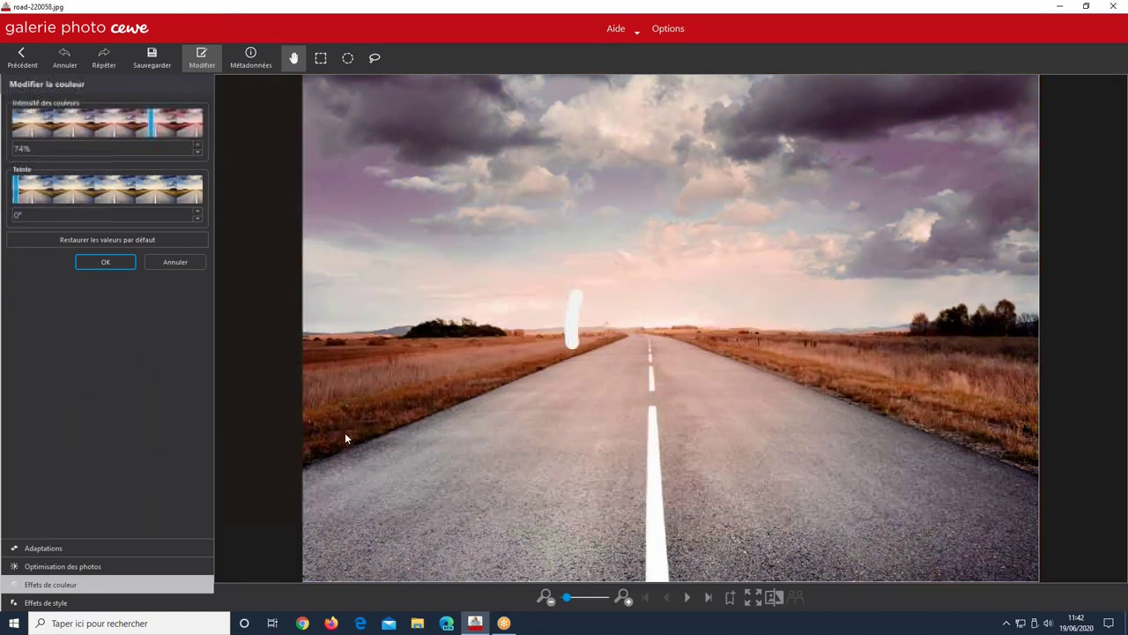
{"action": "scroll", "coordinate": [123, 185], "scroll_direction": "up", "scroll_amount": 2}
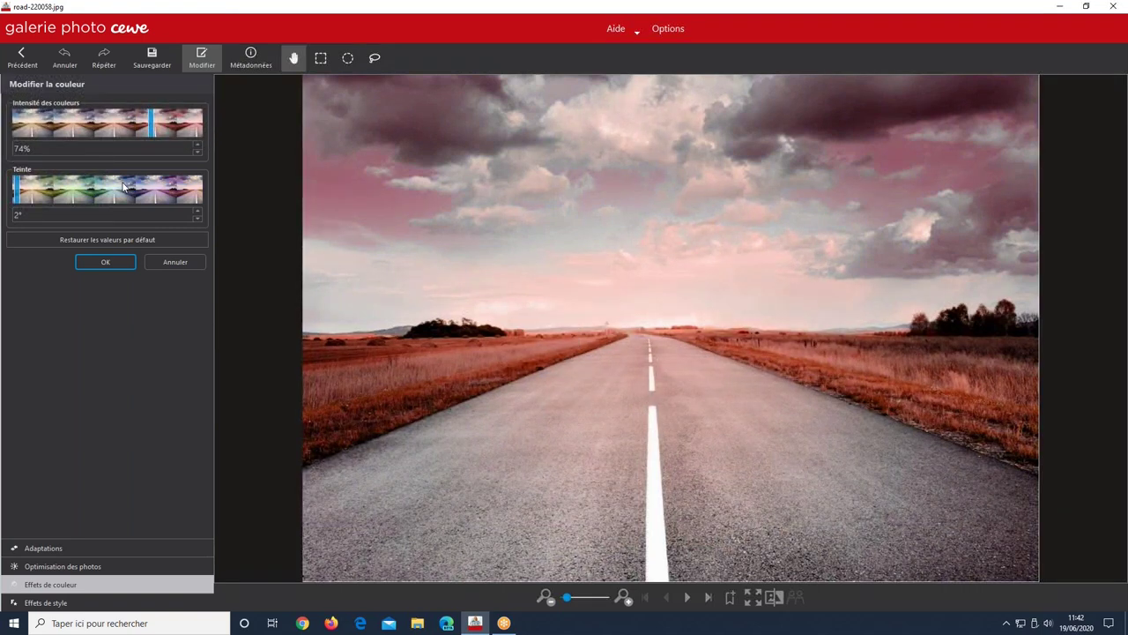
{"action": "left_click", "coordinate": [125, 187]}
{"action": "key", "text": "Escape"}
Step: Apply the water circles style effect (Cercles d'eau) to the photo with a frequency of 190 and an amplitude of 77
{"action": "left_click", "coordinate": [54, 605]}
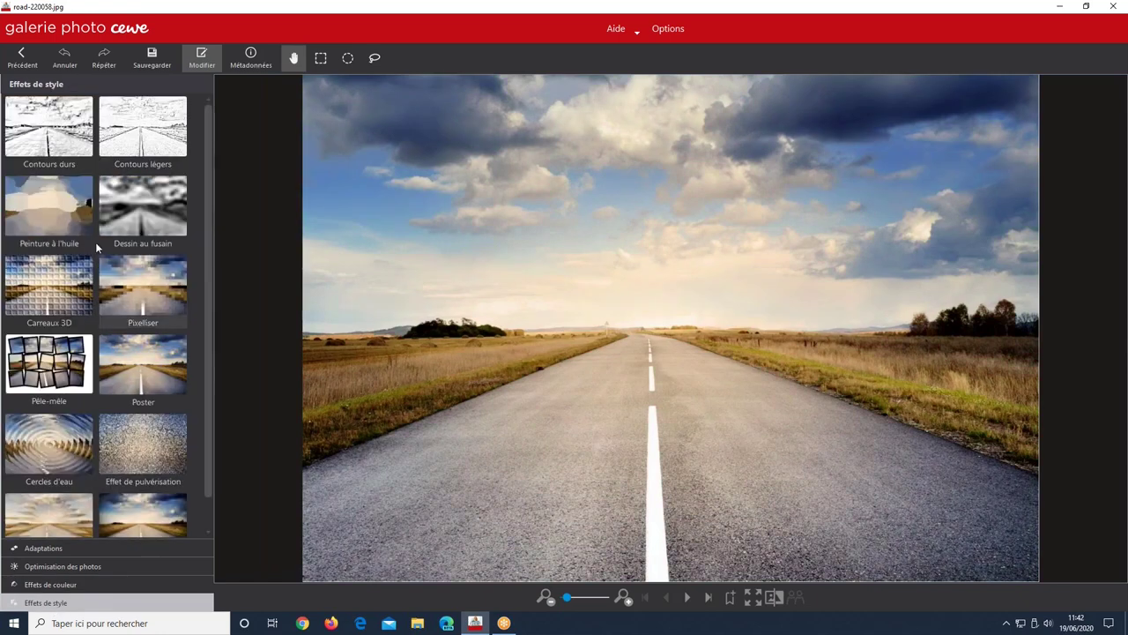
{"action": "scroll", "coordinate": [128, 252], "scroll_direction": "down", "scroll_amount": 1}
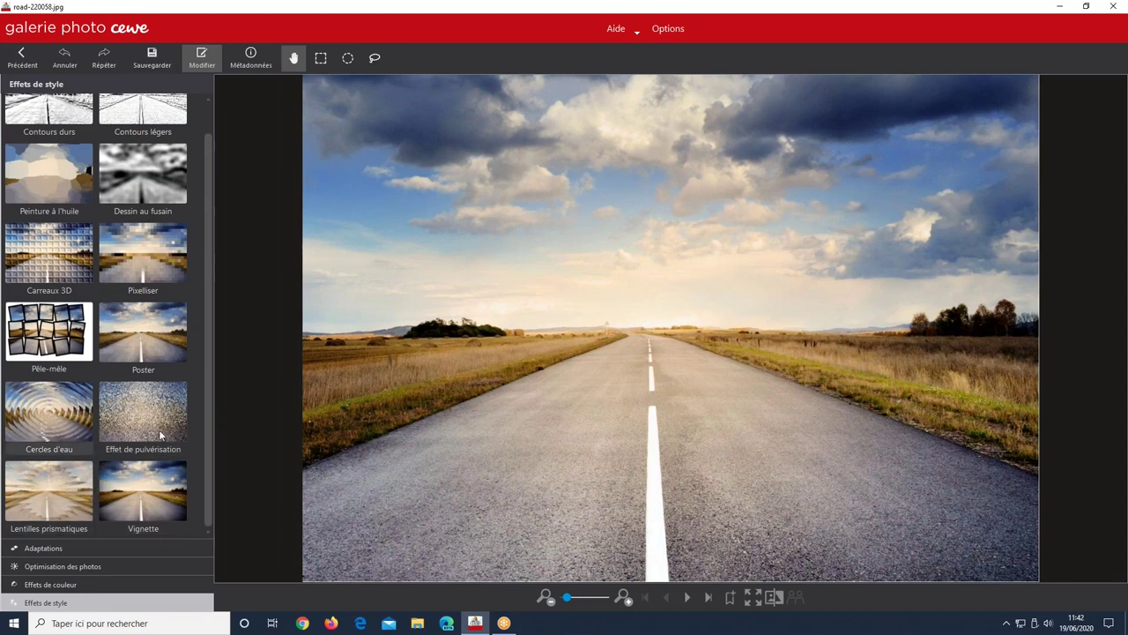
{"action": "left_click", "coordinate": [49, 414]}
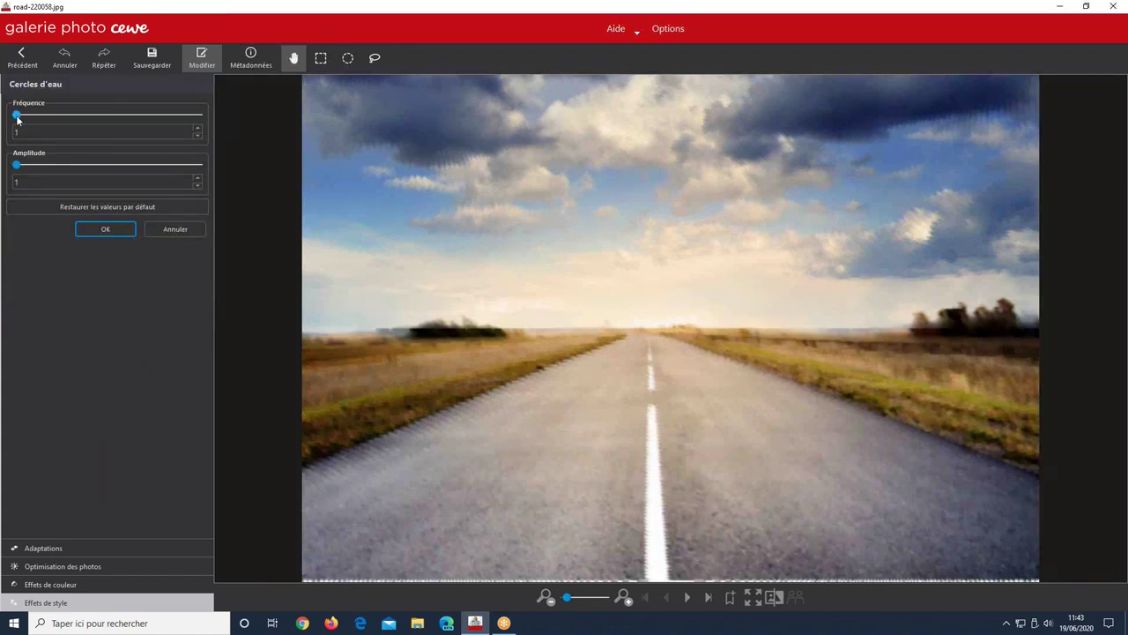
{"action": "left_click_drag", "start_coordinate": [17, 115], "coordinate": [70, 116]}
{"action": "left_click", "coordinate": [55, 116]}
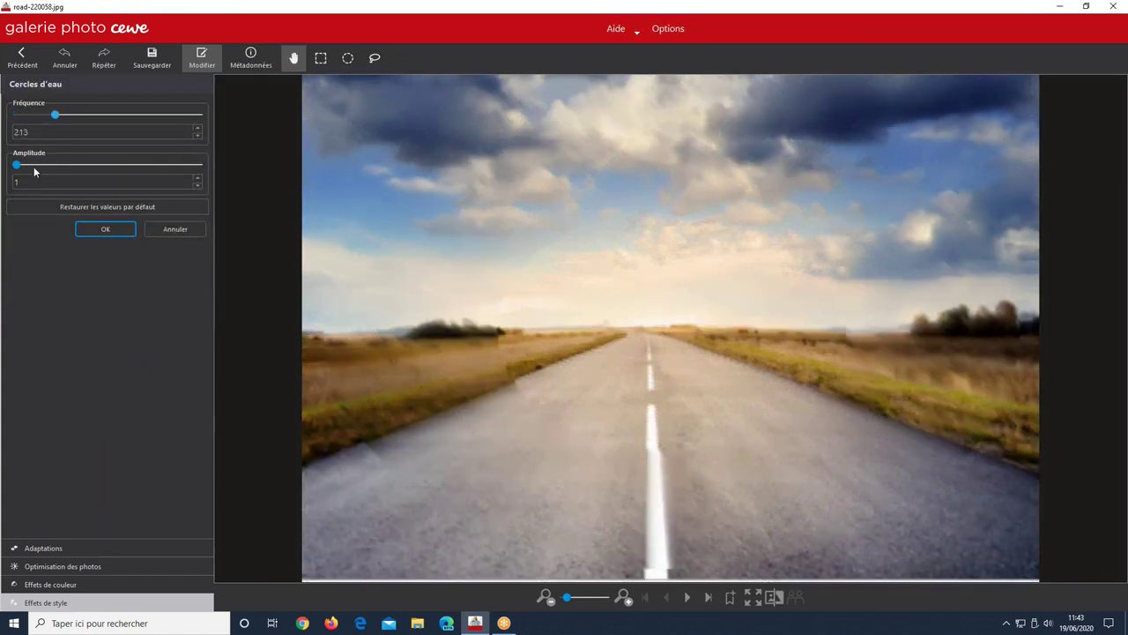
{"action": "mouse_move", "coordinate": [34, 171]}
{"action": "left_mouse_down"}
{"action": "mouse_move", "coordinate": [54, 170]}
{"action": "mouse_move", "coordinate": [30, 164]}
{"action": "left_mouse_up"}
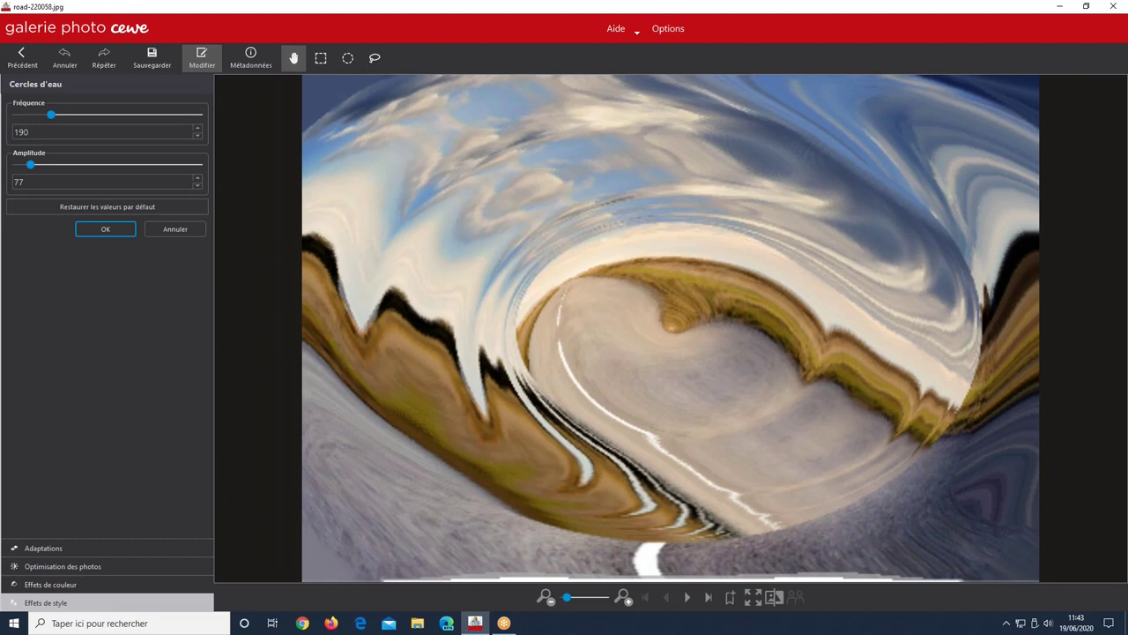
{"action": "left_click", "coordinate": [24, 58]}
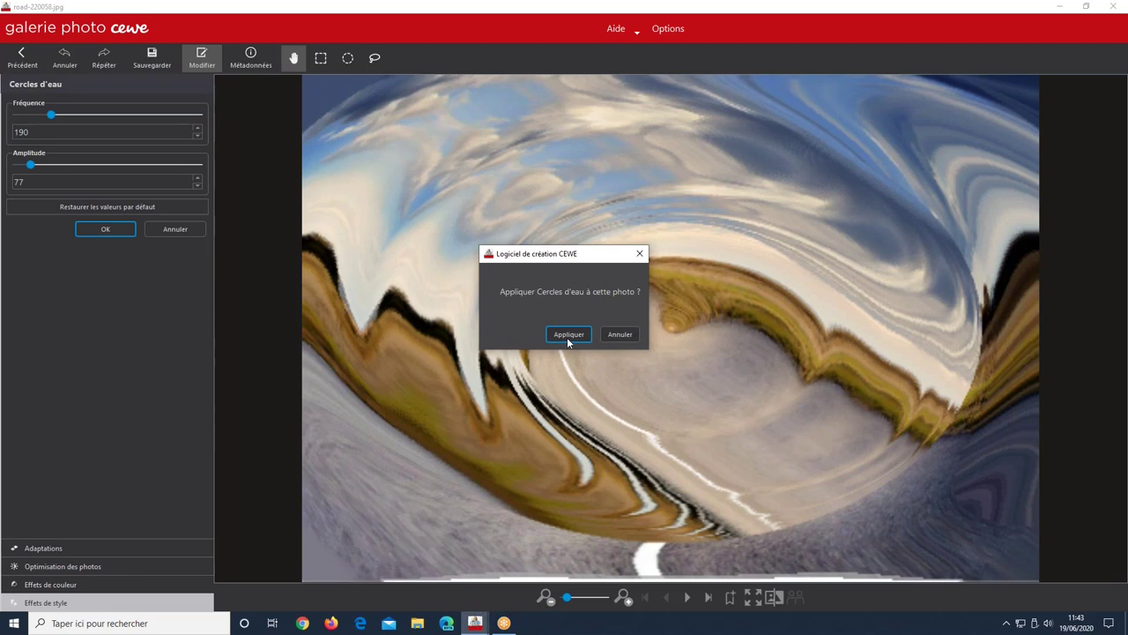
{"action": "left_click", "coordinate": [566, 336]}
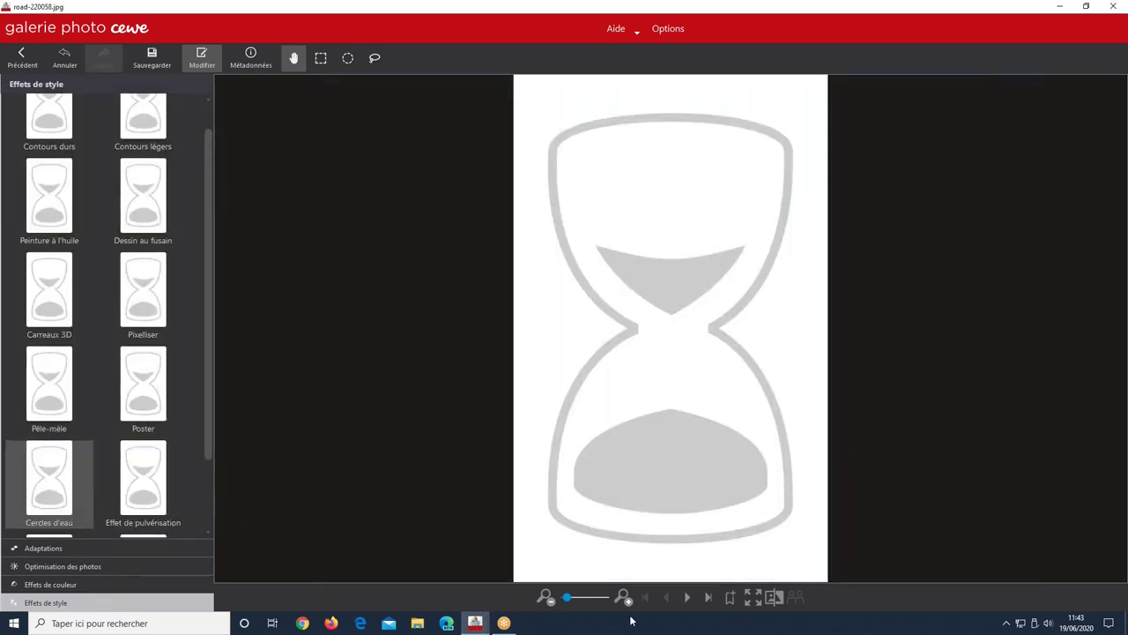